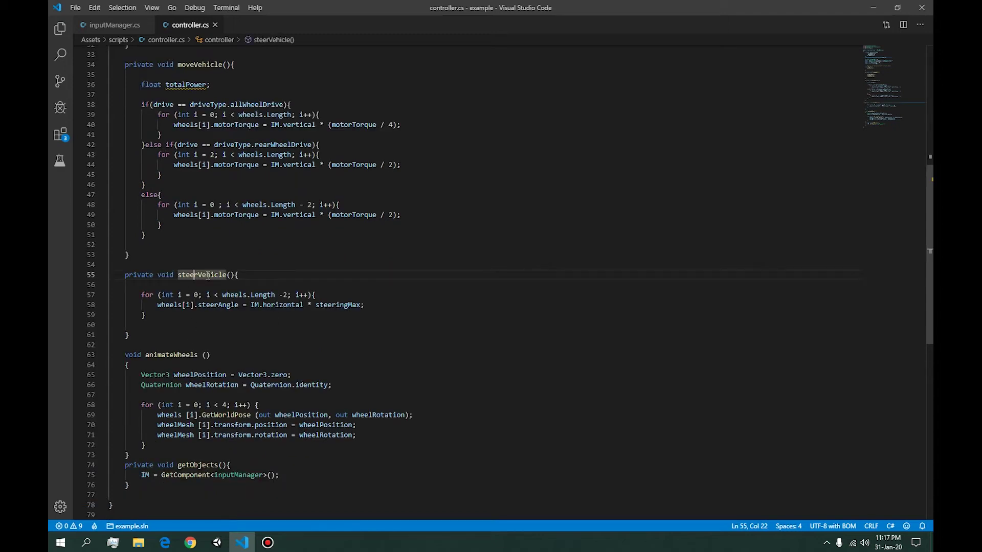
- Leave the controller script in VS Code and bring up the Unity editor with the kart scene
click(216, 543)
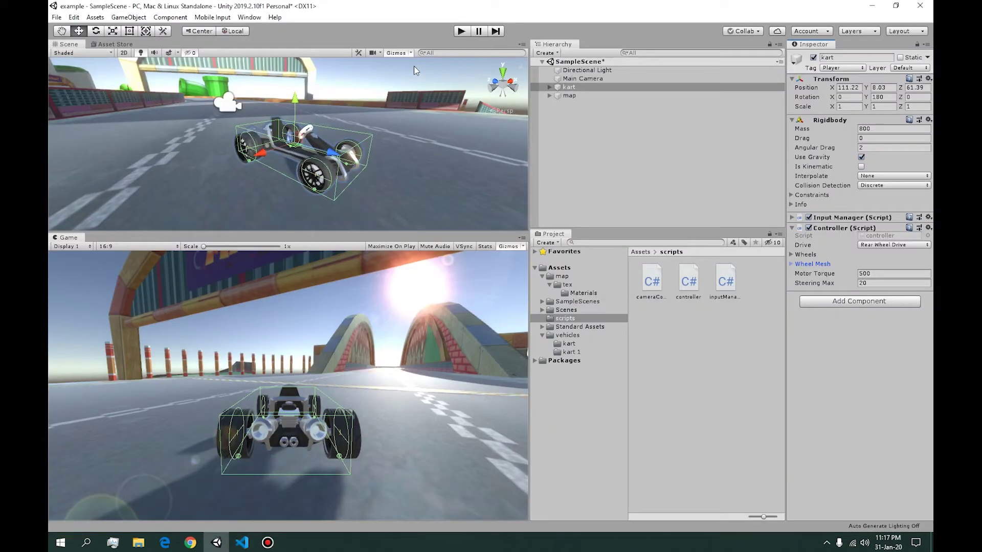
click(459, 31)
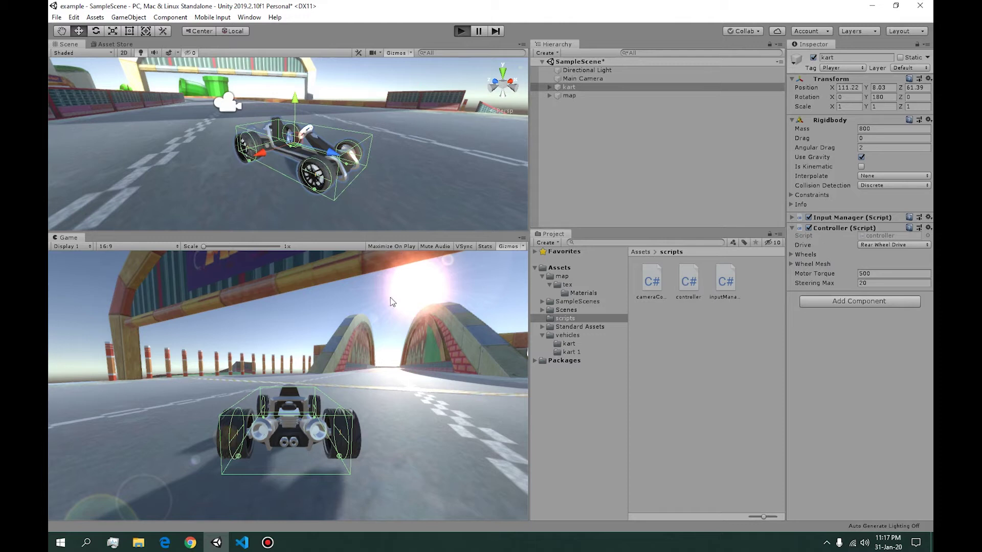
key(Up)
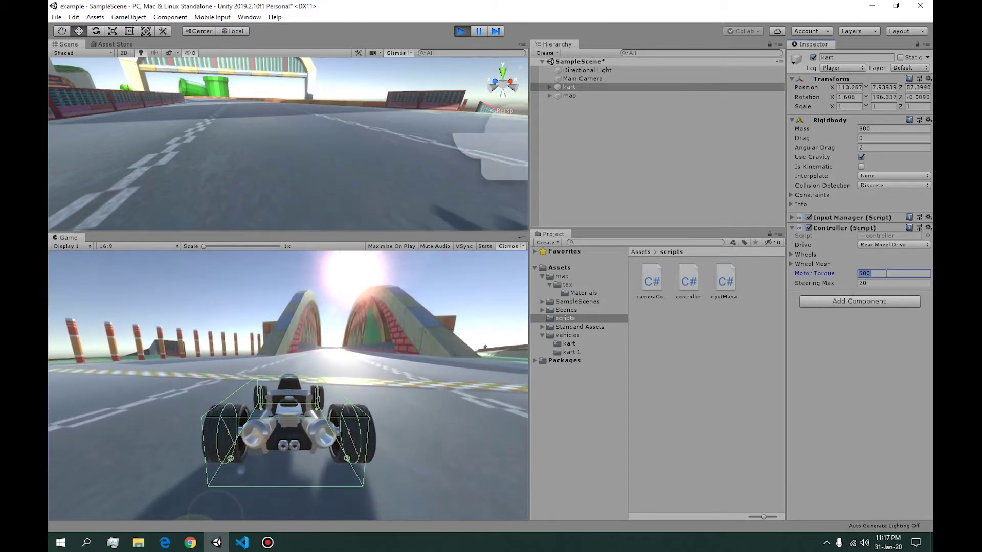
click(886, 273)
text(80)
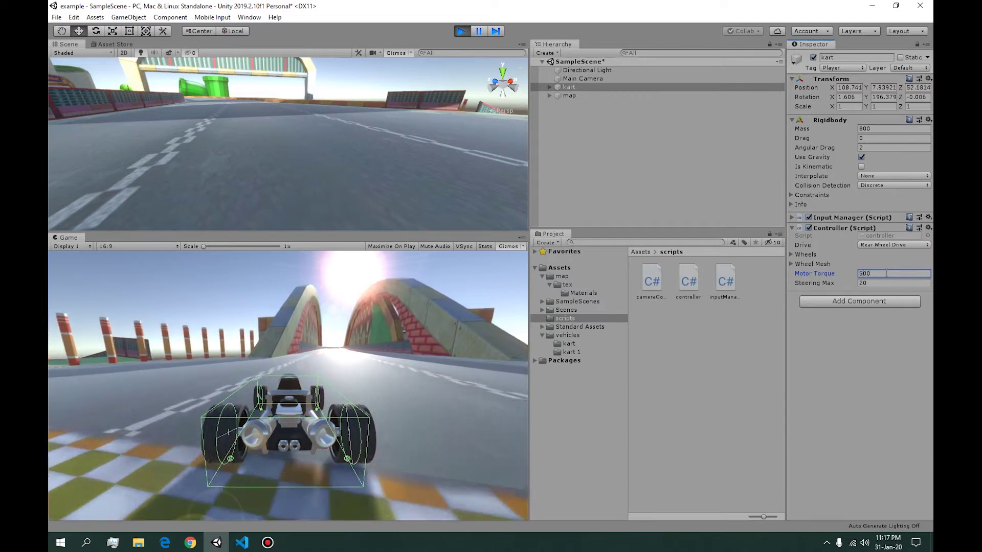
text(000)
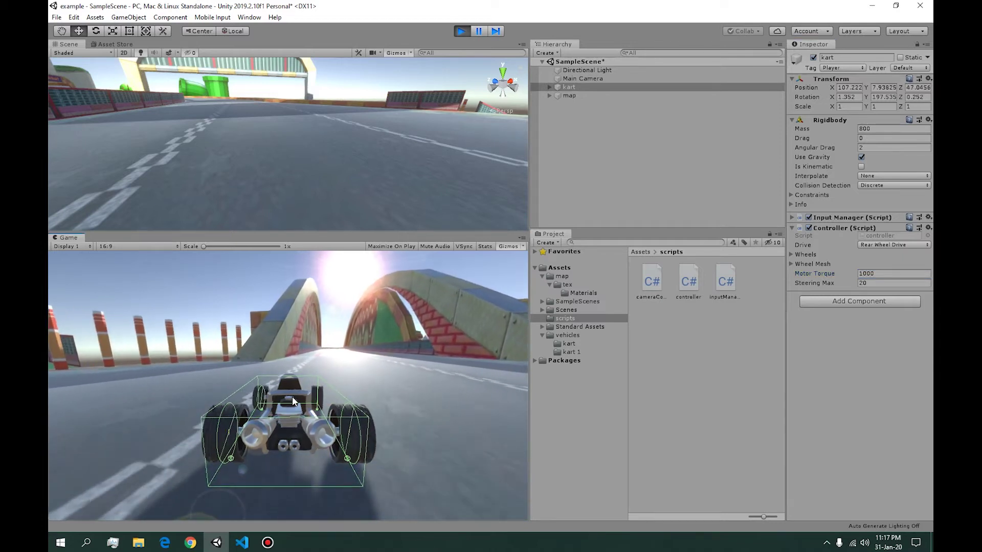
click(292, 397)
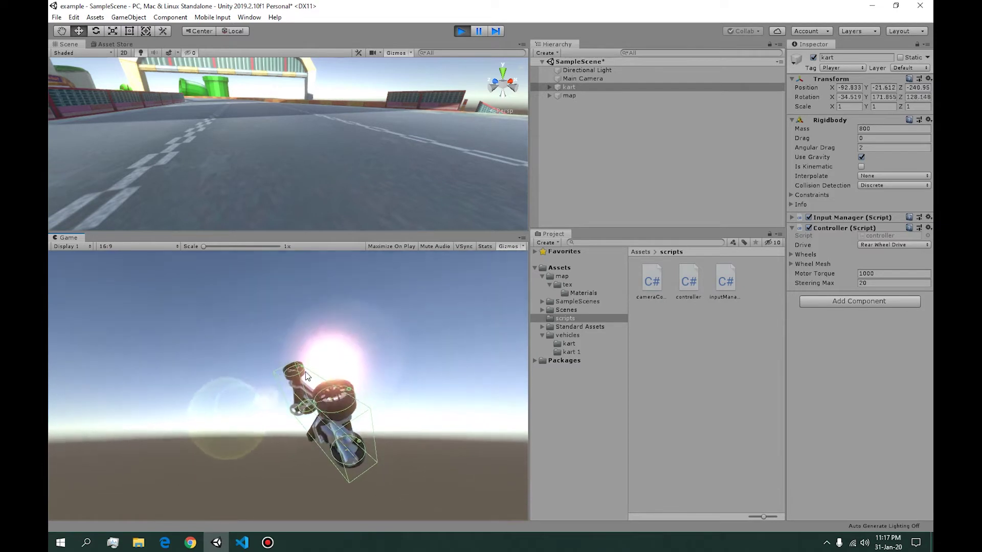
click(460, 31)
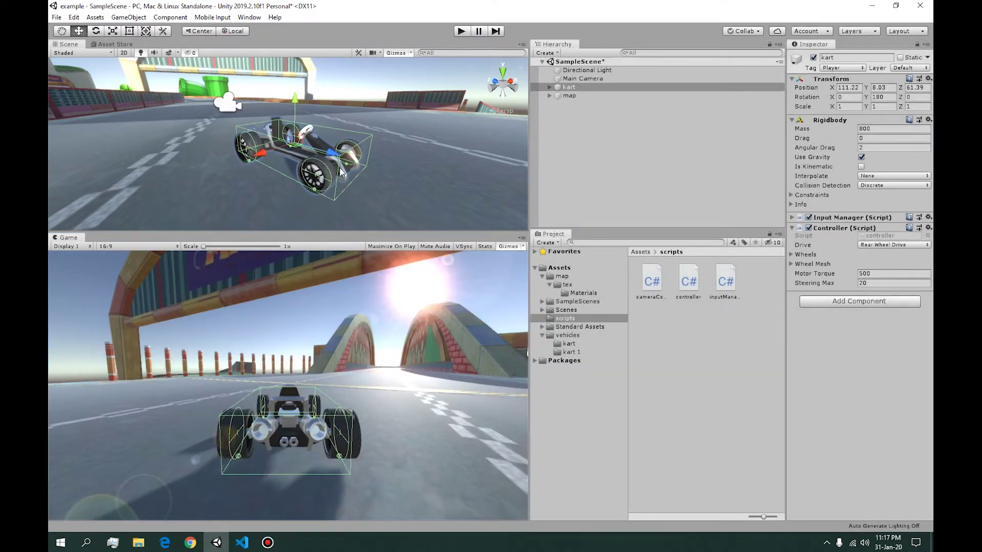
alt+drag(317, 174, 326, 185)
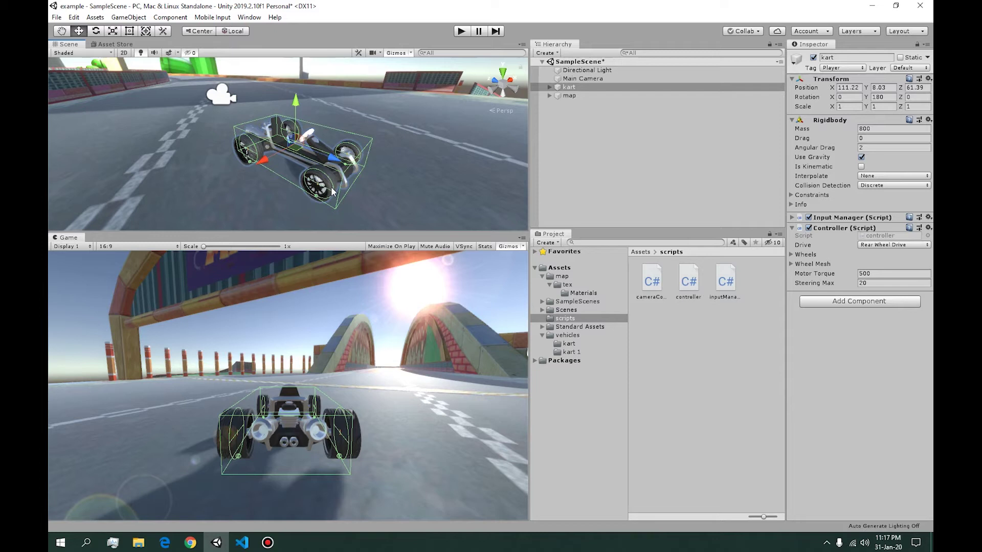
- Paste the Ackermann steering block into steerVehicle and remove the old steering for-loop
key(alt+Tab)
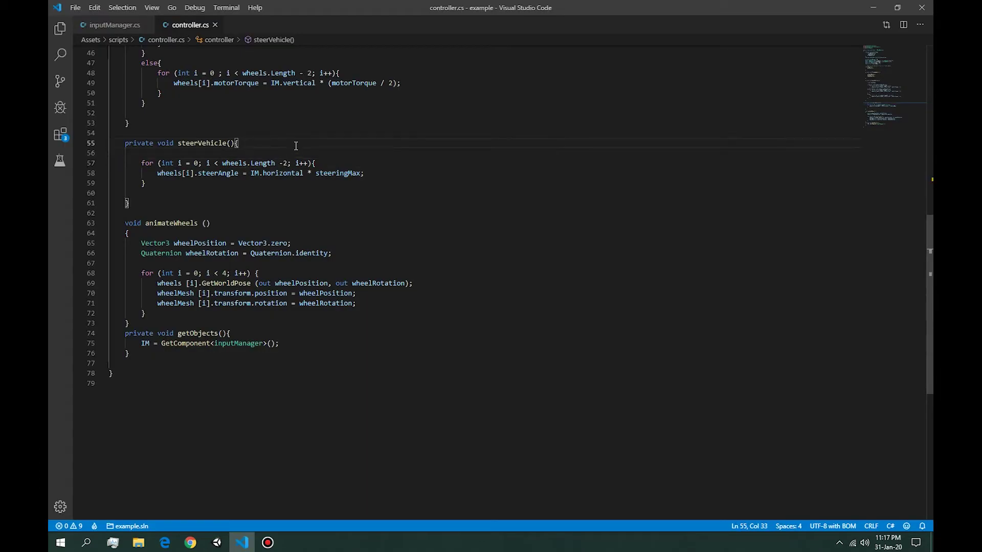
key(Return)
key(Return)
key(Return)
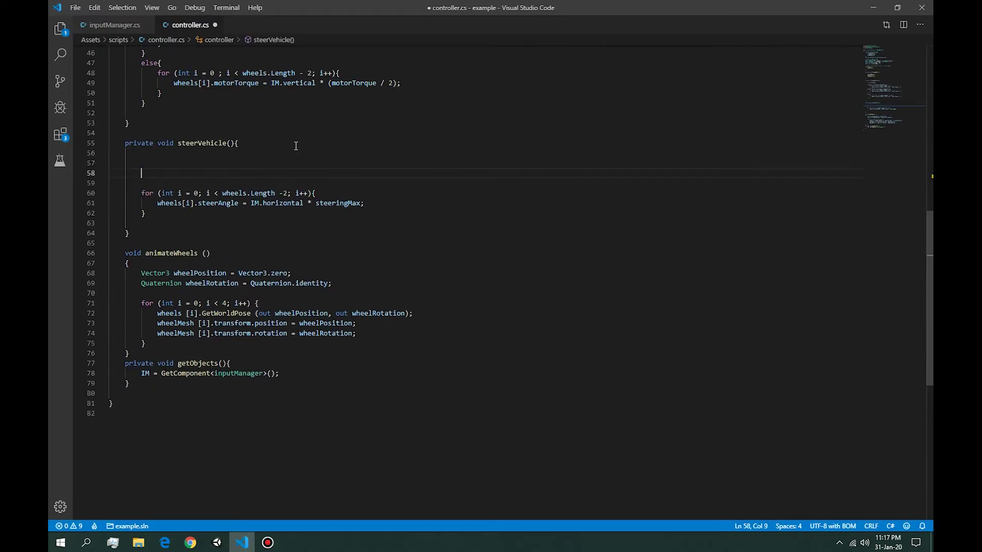
key(Return)
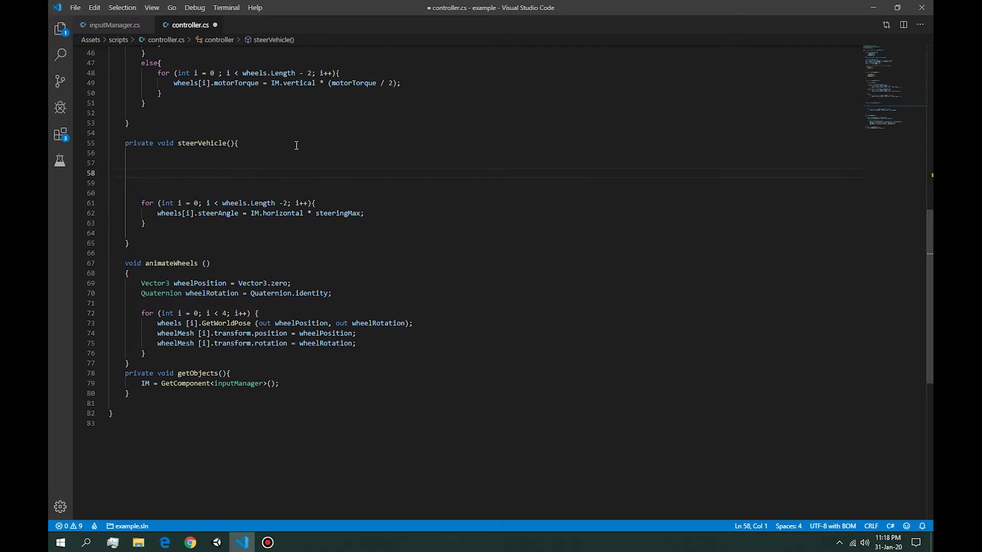
text(//acerman steering formula         //steerAngle = Mathf.Rad2Deg * Mathf.Atan(2.55f / (radius + (1.5f / 2))) * horizontalInput;          if (horizontalInput > 0 ) {                 //rear tracks size is set to 1.5f       wheel base has been set to 2.55f             wheelColliders[0].steerAngle = Mathf.Rad2Deg * Mathf.Atan(2.55f / (radius + (1.5f / 2))) * horizontalInput;             wheelColliders[1].steerAngle = Mathf.Rad2Deg * Mathf.Atan(2.55f / (radius - (1.5f / 2))) * horizontalInput;         } else if (horizontalInput < 0 ) {             wheelColliders[0].steerAngle = Mathf.Rad2Deg * Mathf.Atan(2.55f / (radius - (1.5f / 2))) * horizontalInput;             wheelColliders[1].steerAngle = Mathf.Rad2Deg * Mathf.Atan(2.55f / (radius + (1.5f / 2))) * horizontalInput;             //transform.Rotate(Vector3.up * steerHelping);          } else {             wheelColliders[0].steerAngle =0;             wheelColliders[1].steerAngle =0;         })
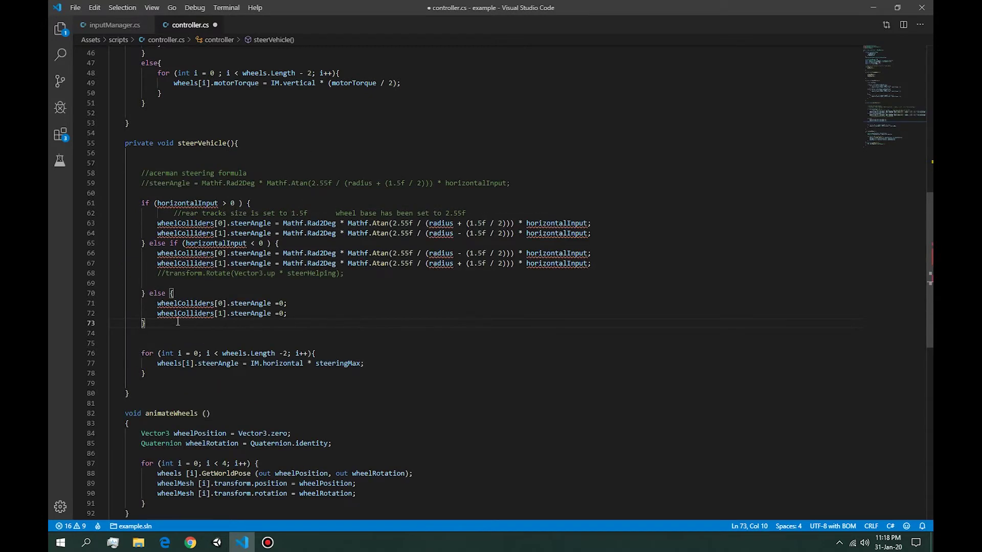
drag(177, 323, 71, 203)
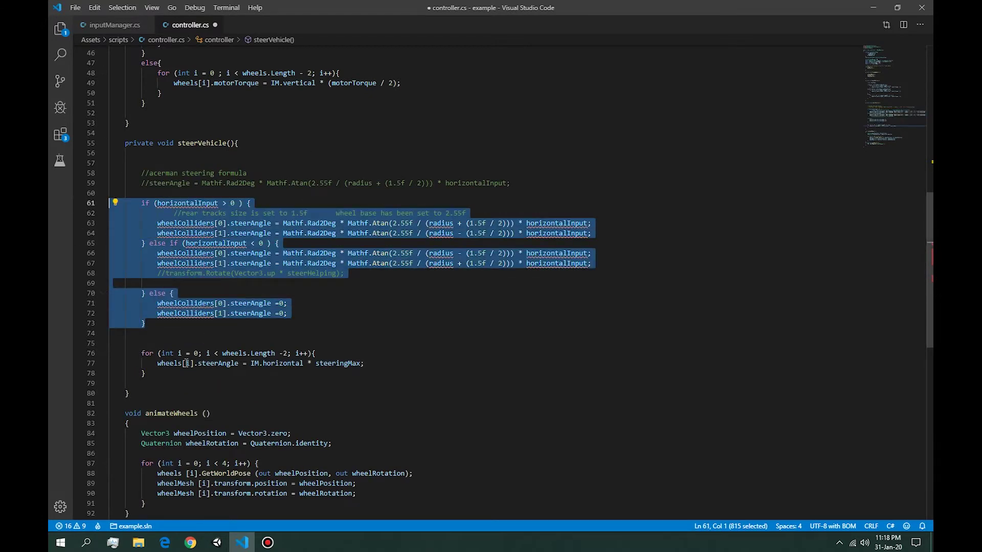
click(181, 353)
drag(180, 353, 109, 383)
key(Escape)
- Rename wheelColliders to wheels and horizontalInput to IM.horizontal, then inspect the undefined radius
key(shift+Up)
key(shift+Up)
key(shift+Up)
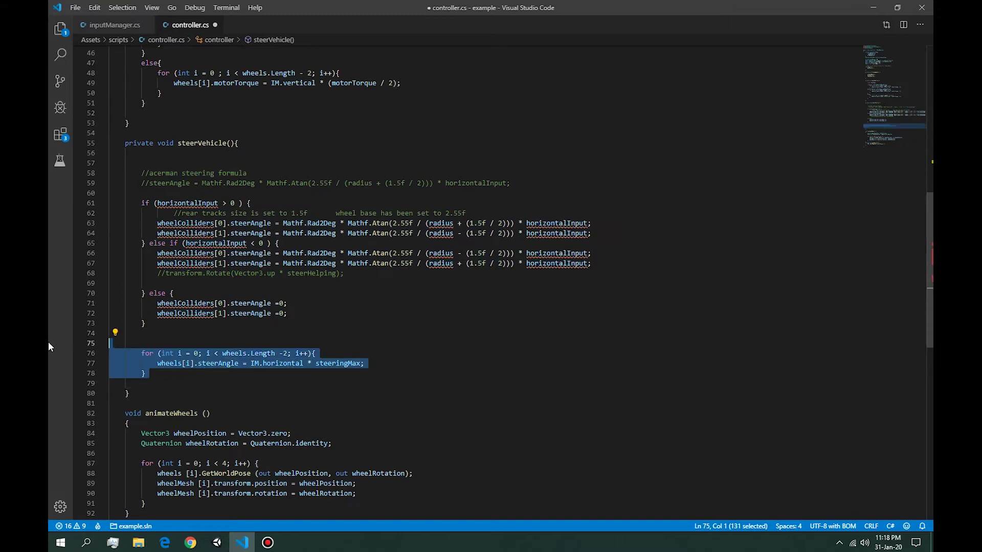
key(Delete)
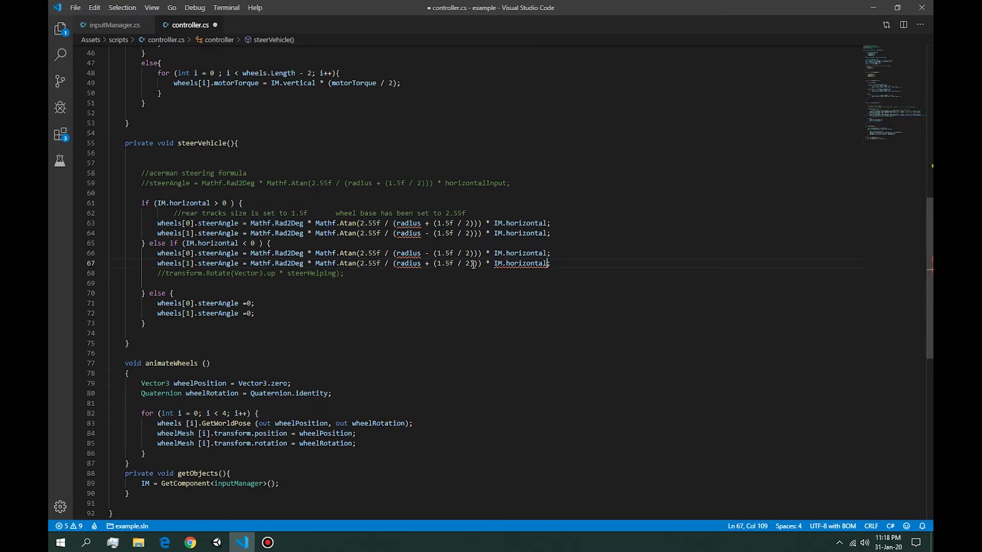
double_click(402, 222)
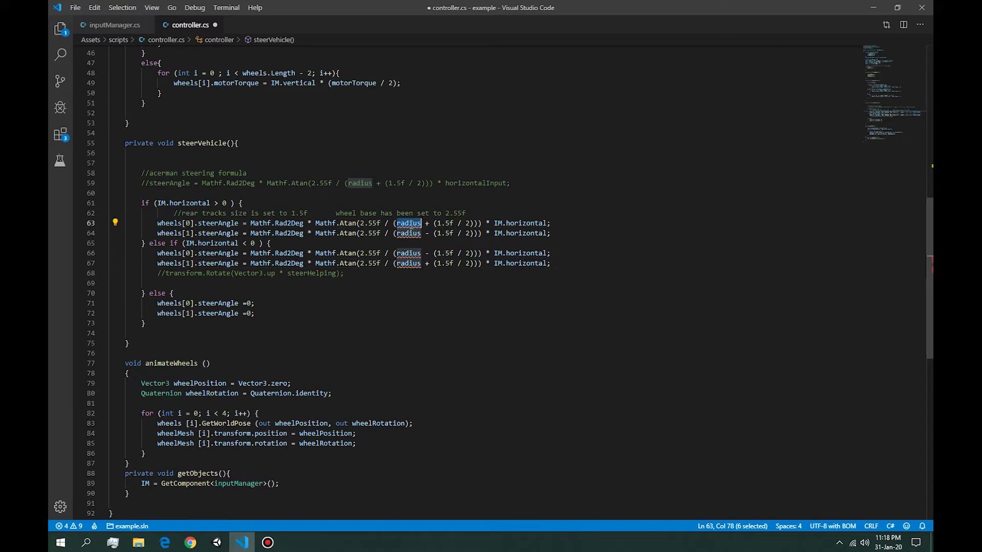
click(411, 222)
click(404, 223)
double_click(403, 223)
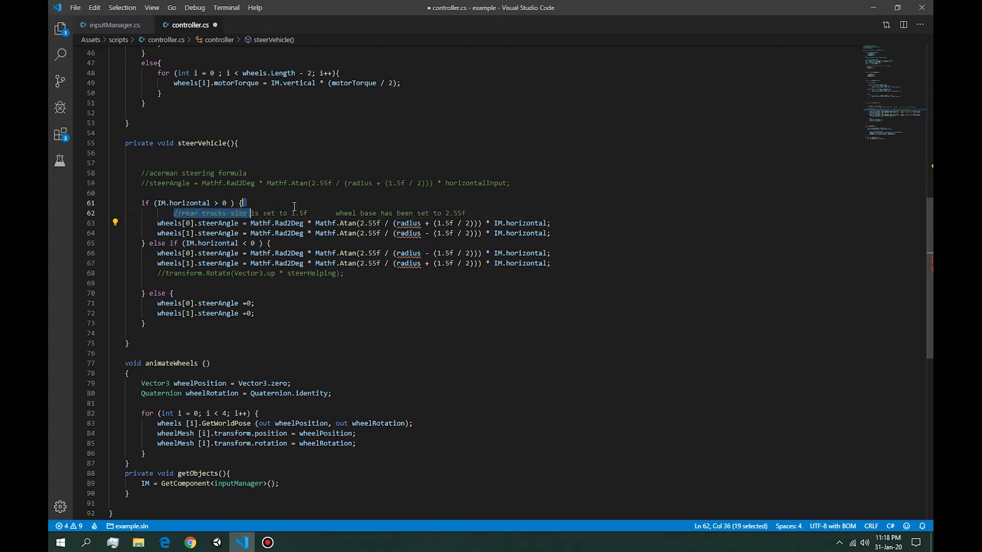
drag(176, 214, 305, 212)
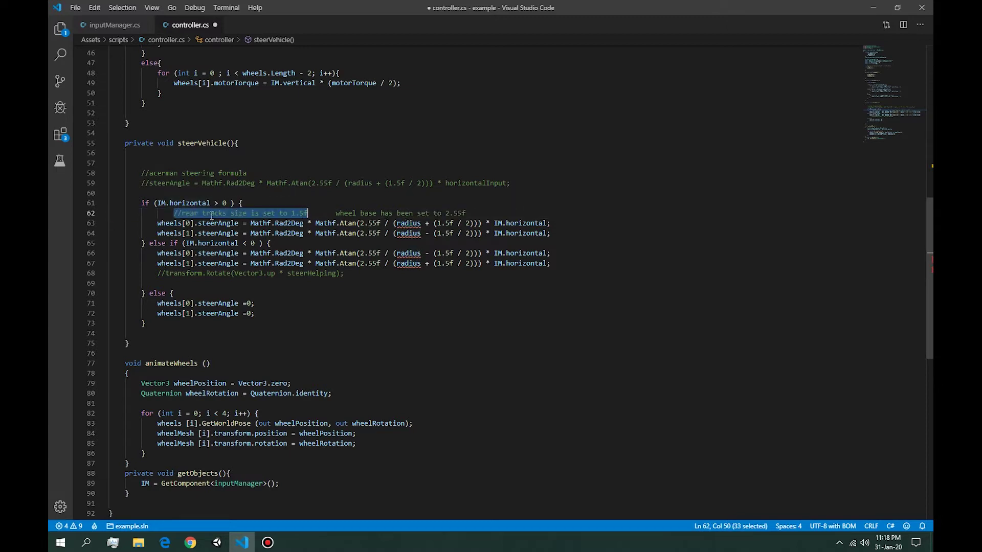
click(260, 212)
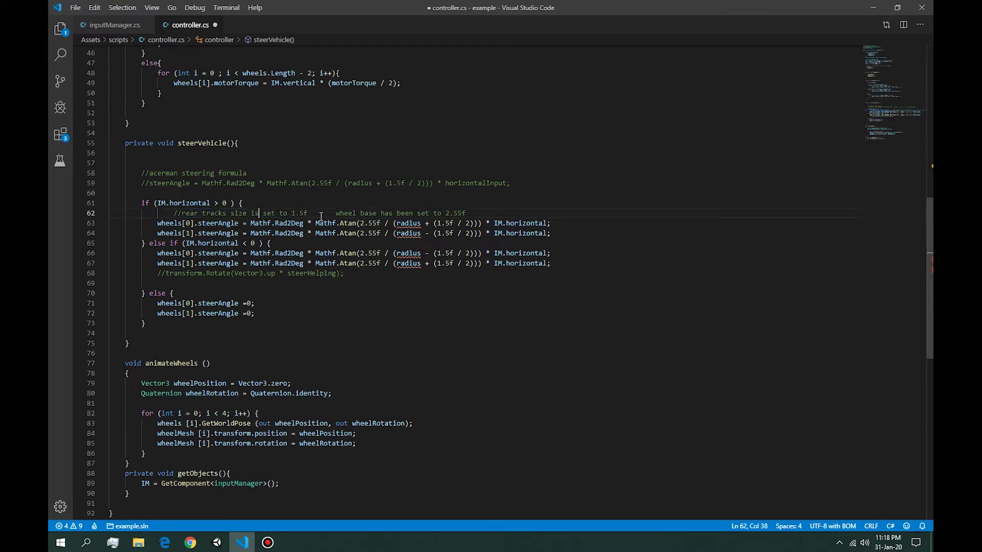
double_click(404, 221)
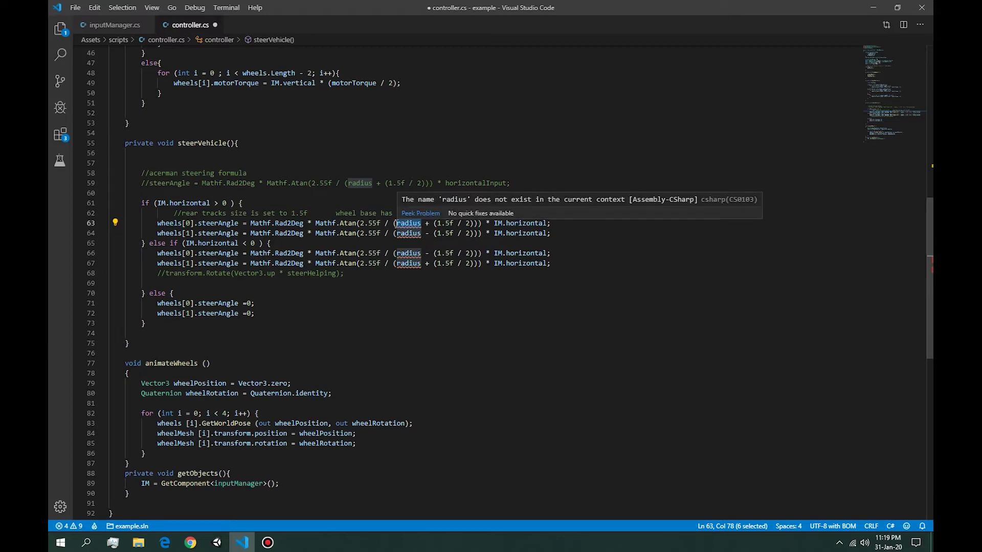
scroll(408, 222, up, 3)
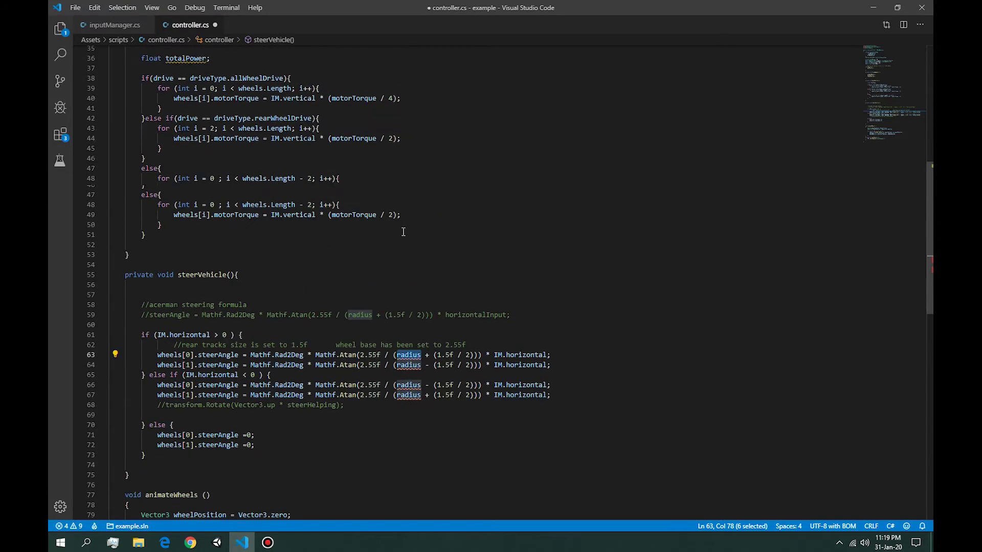
scroll(409, 222, down, 3)
scroll(252, 176, up, 12)
scroll(252, 177, up, 3)
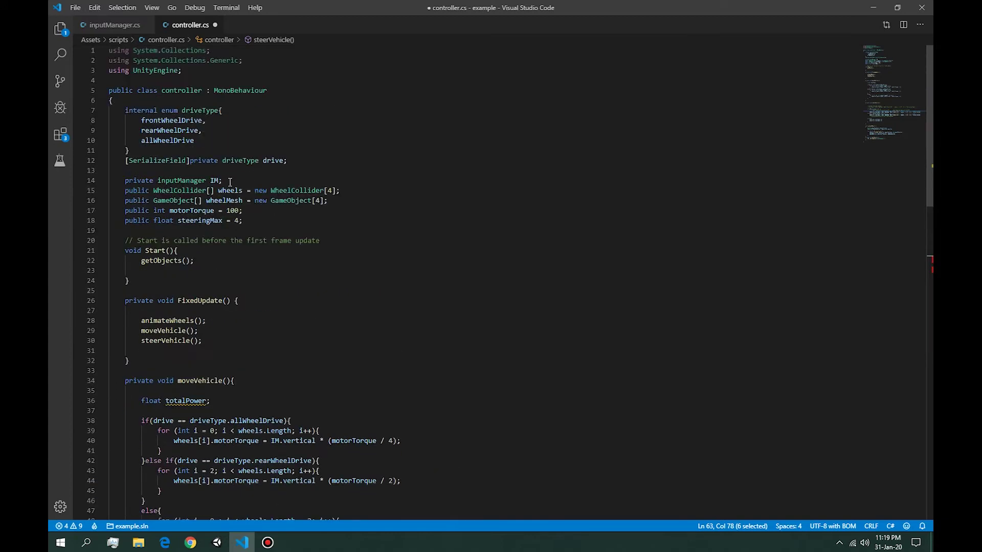
- Add a public float radius = 6 field, save controller.cs, and return to Unity
click(261, 211)
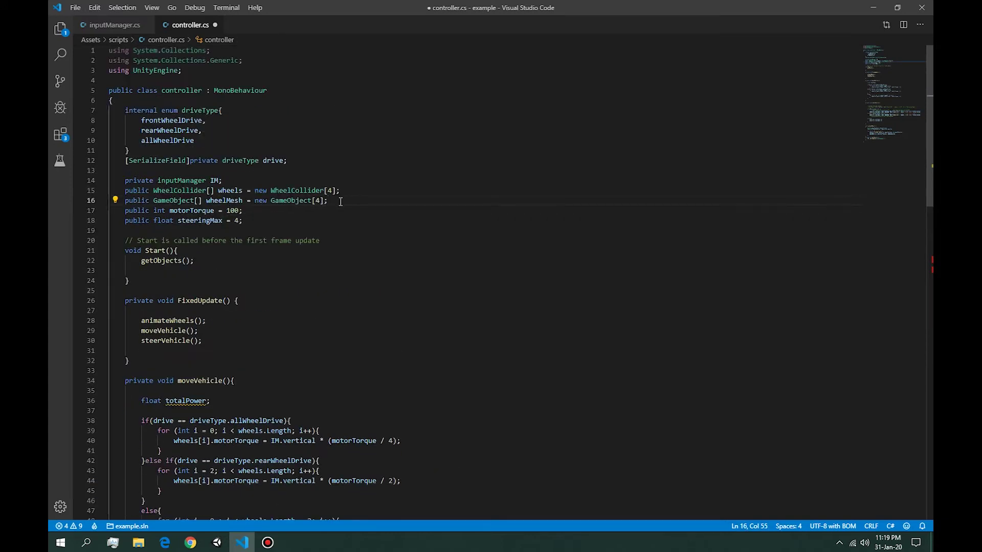
key(Return)
text(pu)
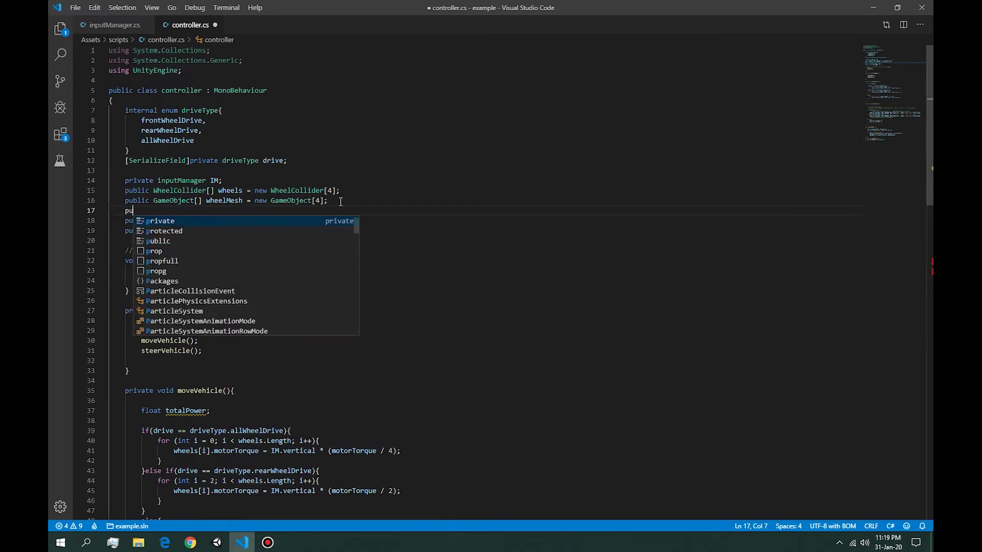
text(blic float )
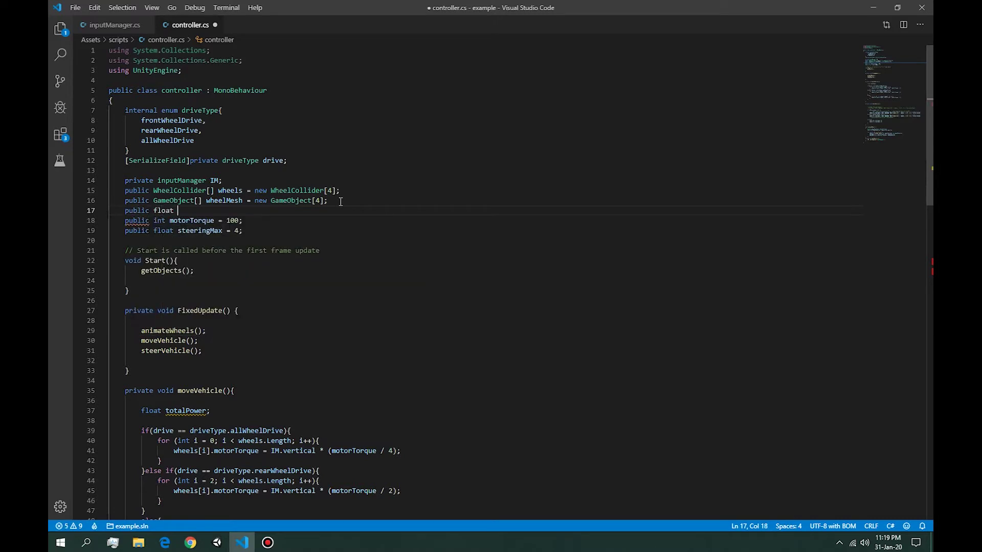
text(radius = 6;)
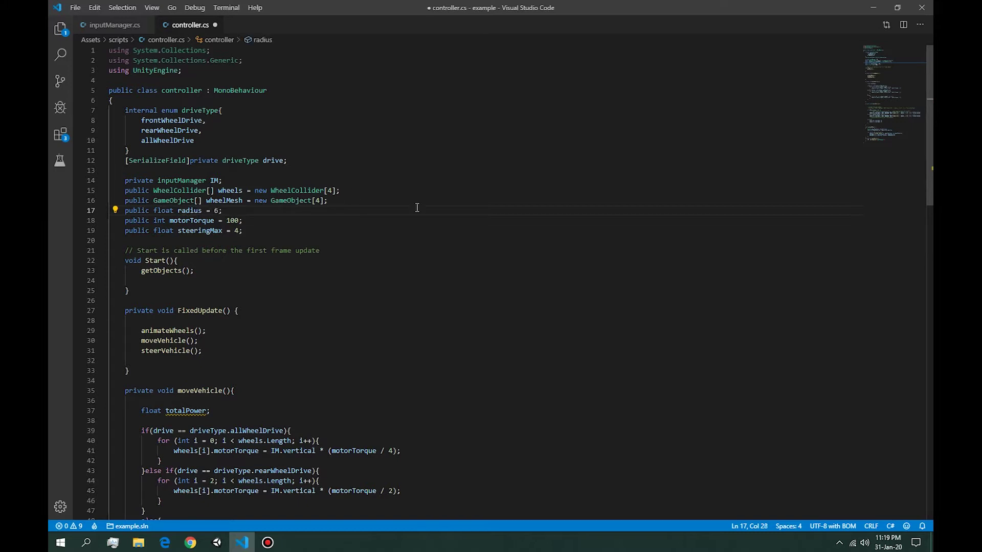
key(ctrl+s)
scroll(416, 208, down, 4)
scroll(417, 207, down, 9)
scroll(416, 207, down, 3)
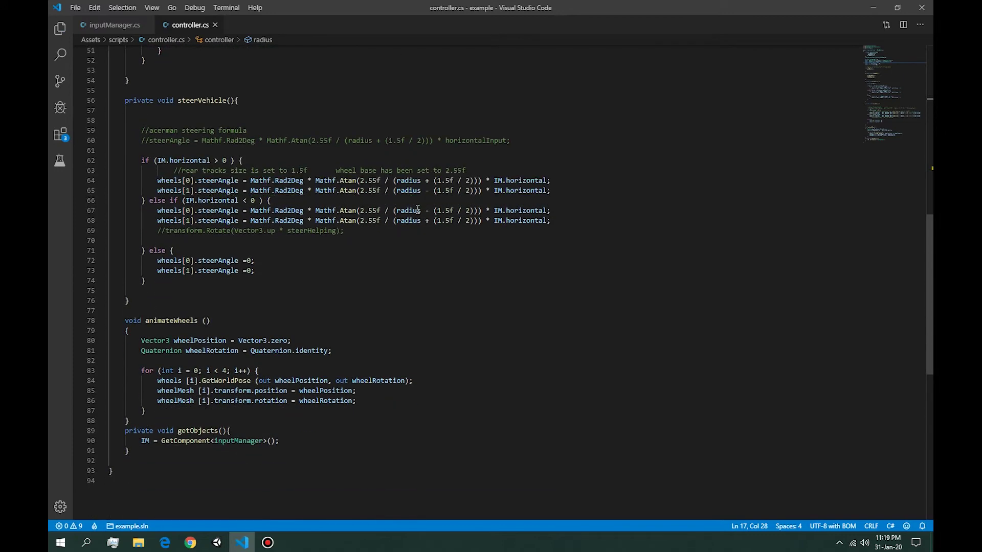
key(alt+Tab)
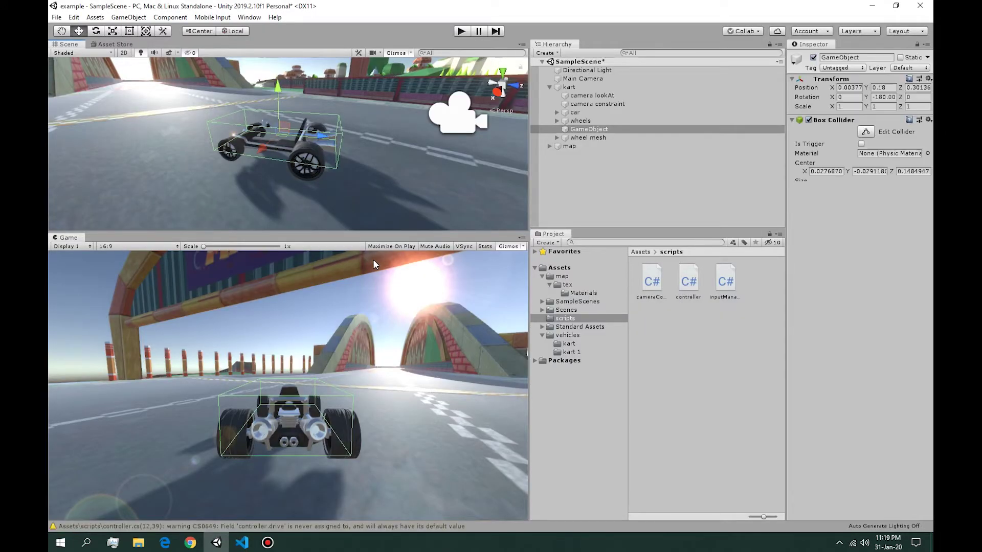
- Select the kart, enter play mode, and drive it around the track steering left and right
click(590, 87)
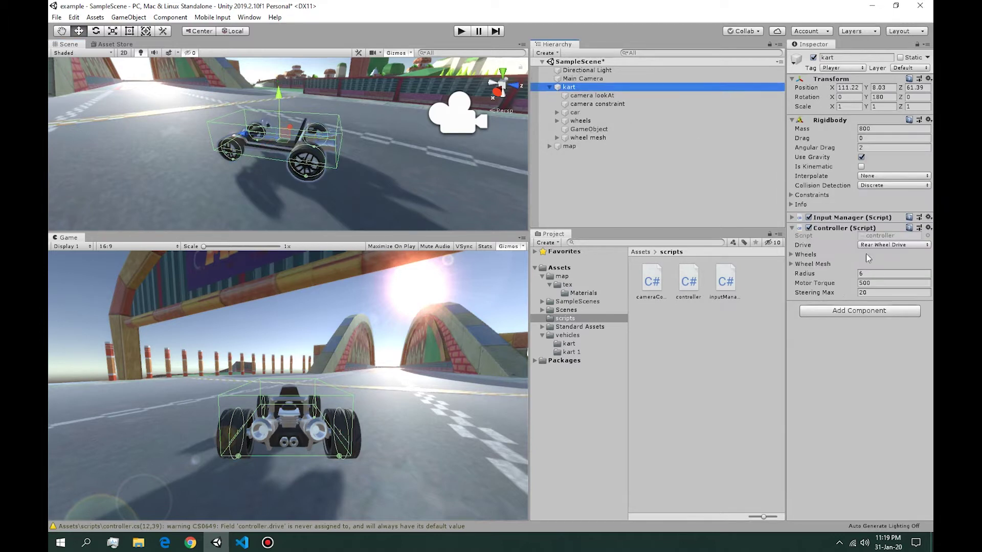
click(461, 32)
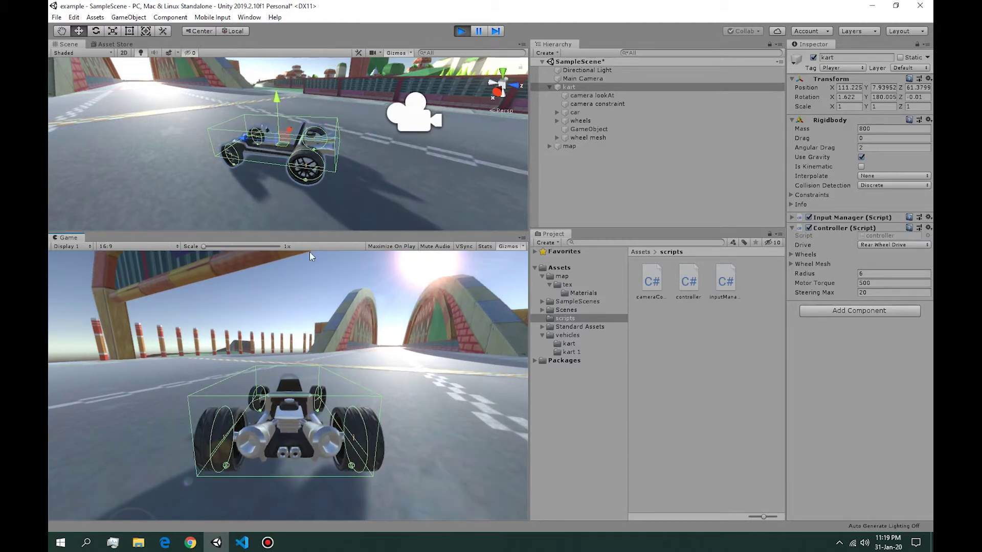
alt+drag(282, 169, 270, 229)
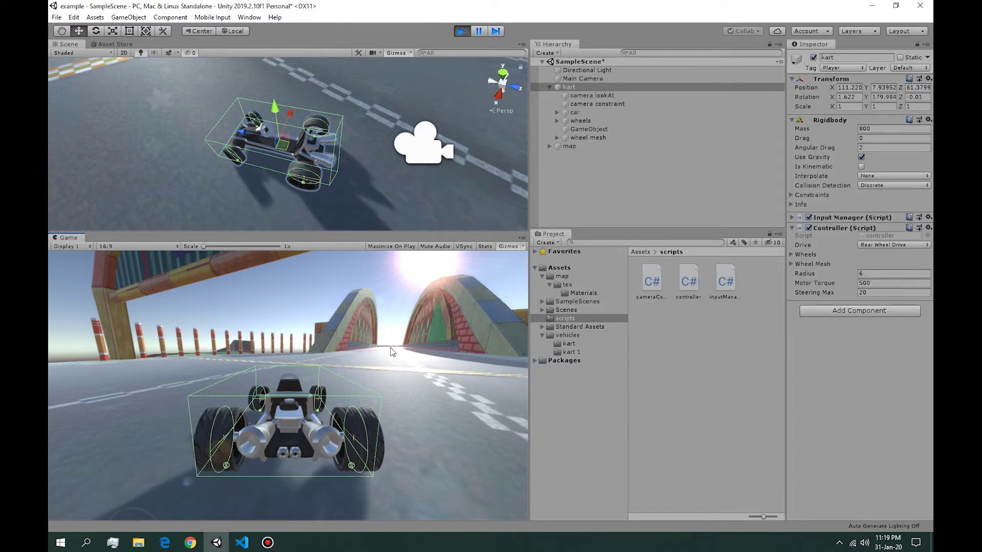
key(w)
key(d)
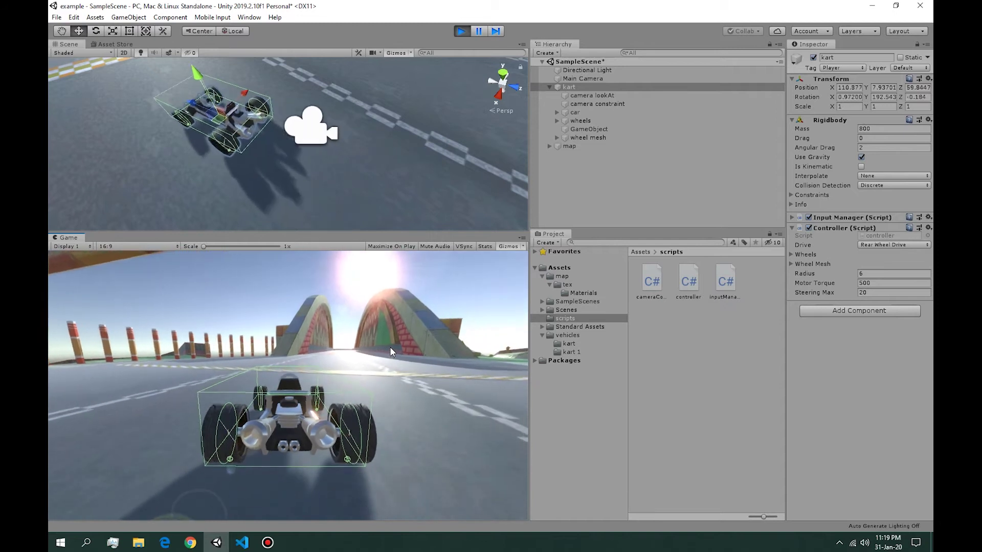
key(a)
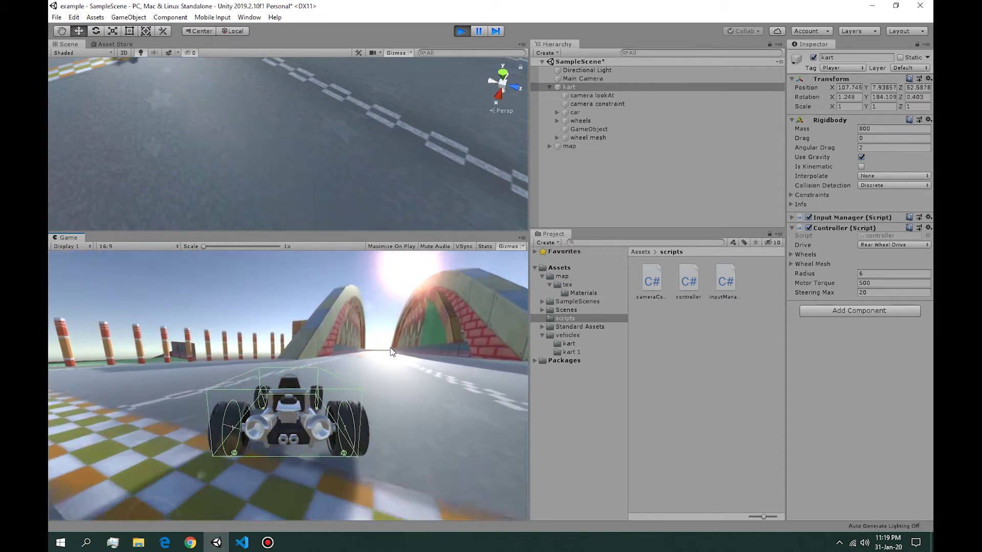
key(d)
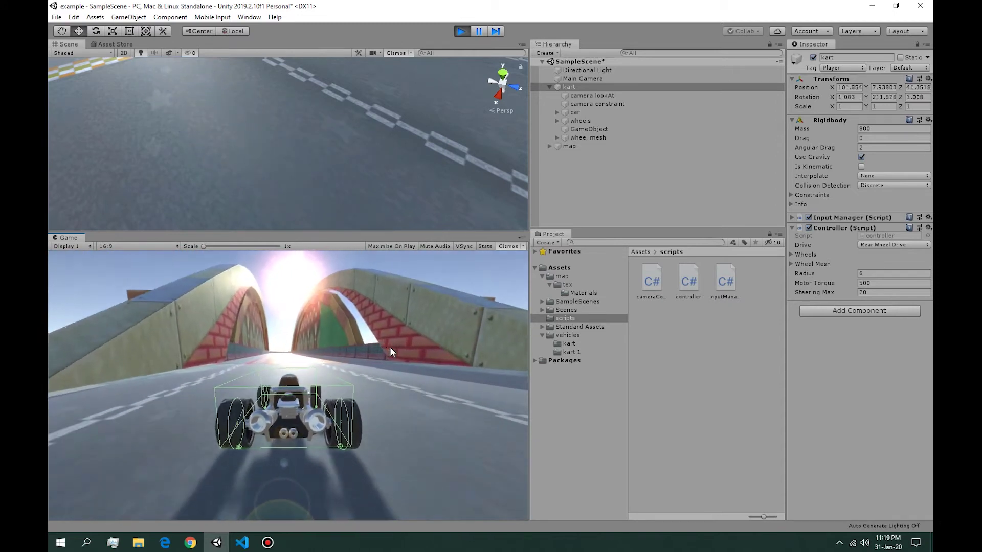
key(a)
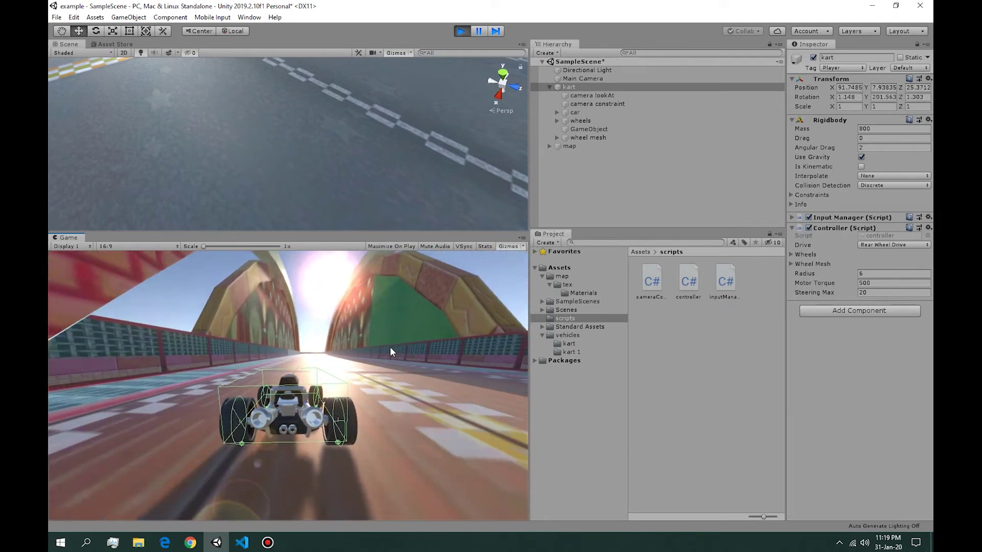
key(d)
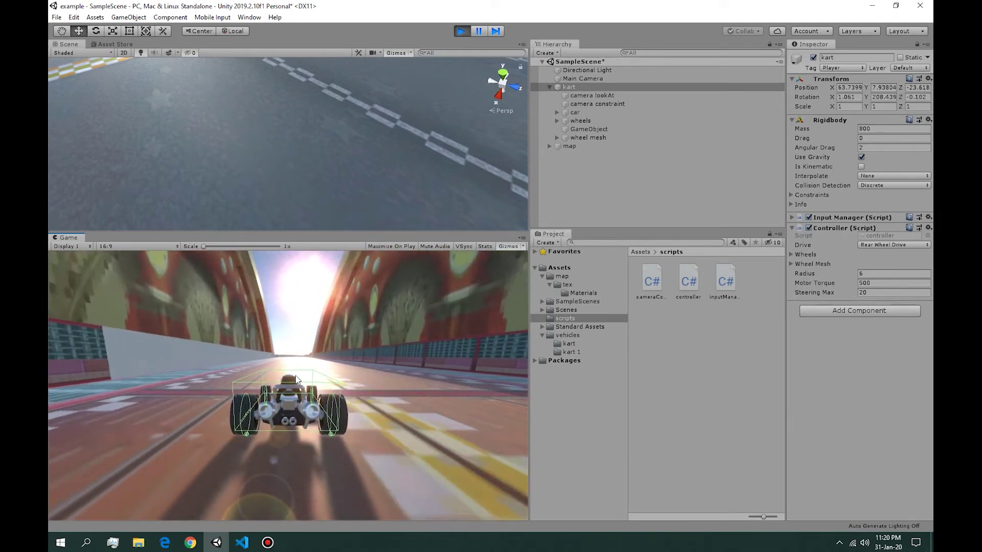
key(d)
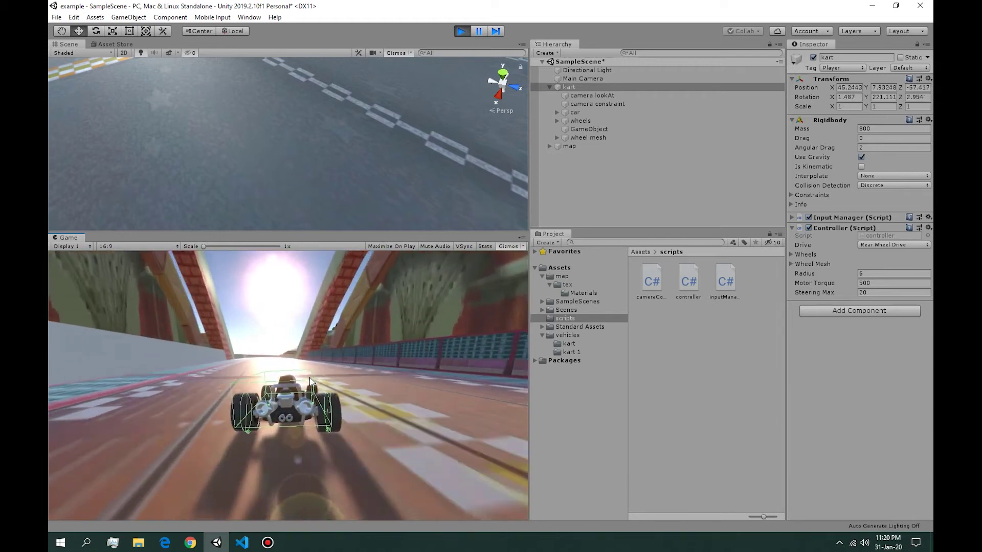
key(a)
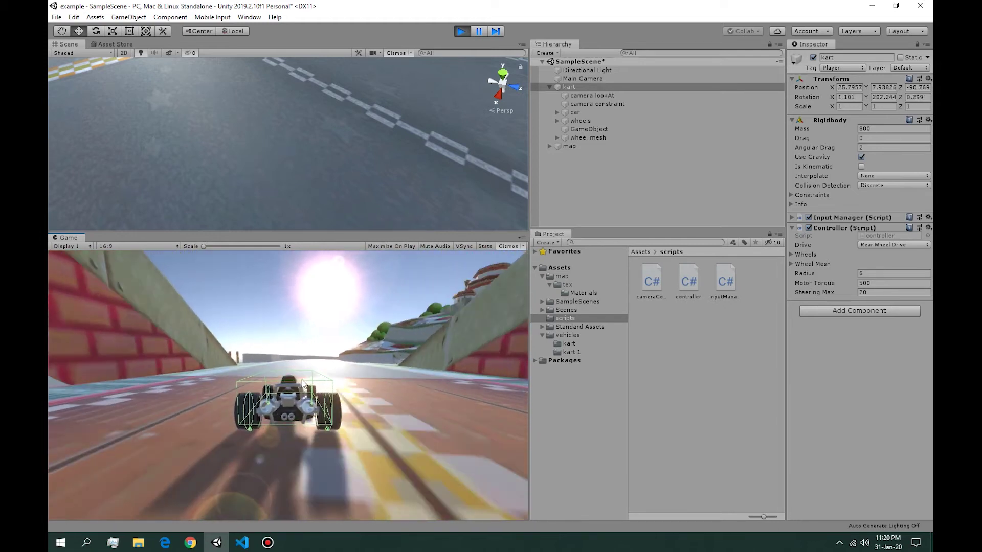
key(d)
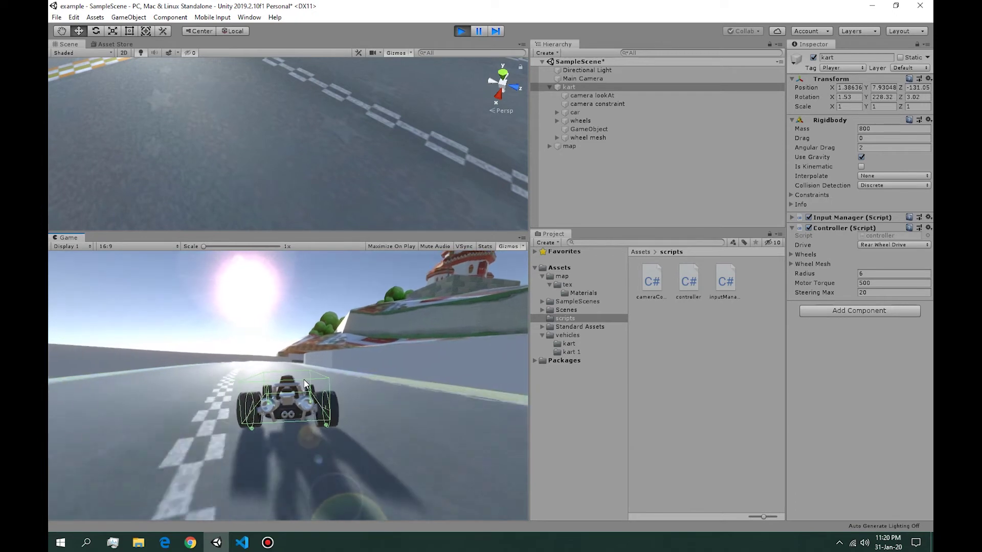
key(d)
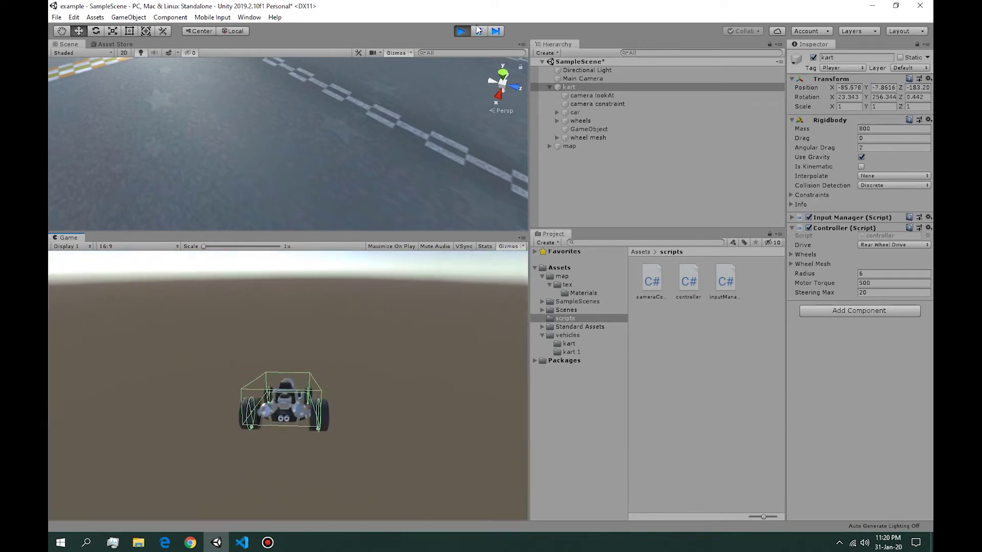
- Stop play mode, orbit around the reset kart, and start play mode again
click(461, 31)
alt+drag(461, 77, 525, 75)
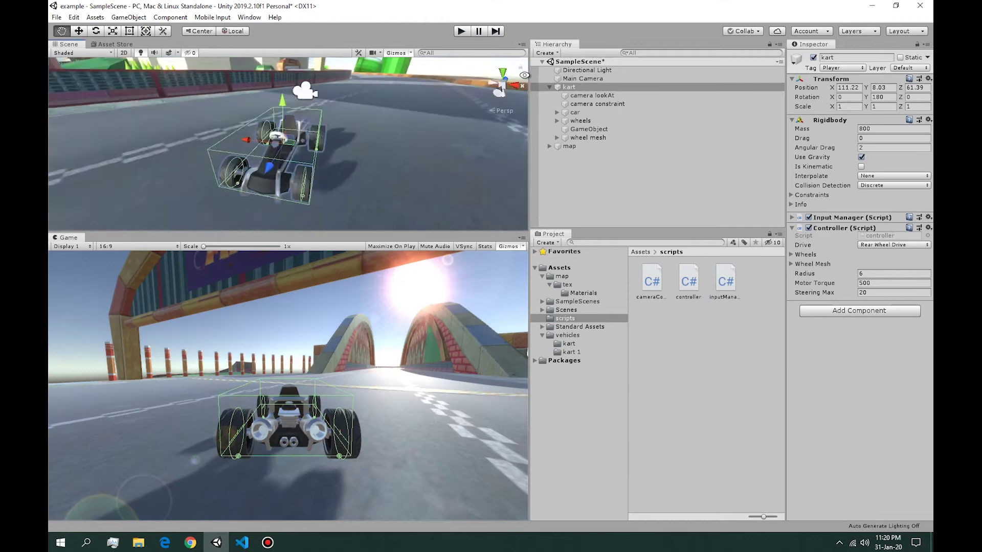
alt+drag(525, 74, 366, 116)
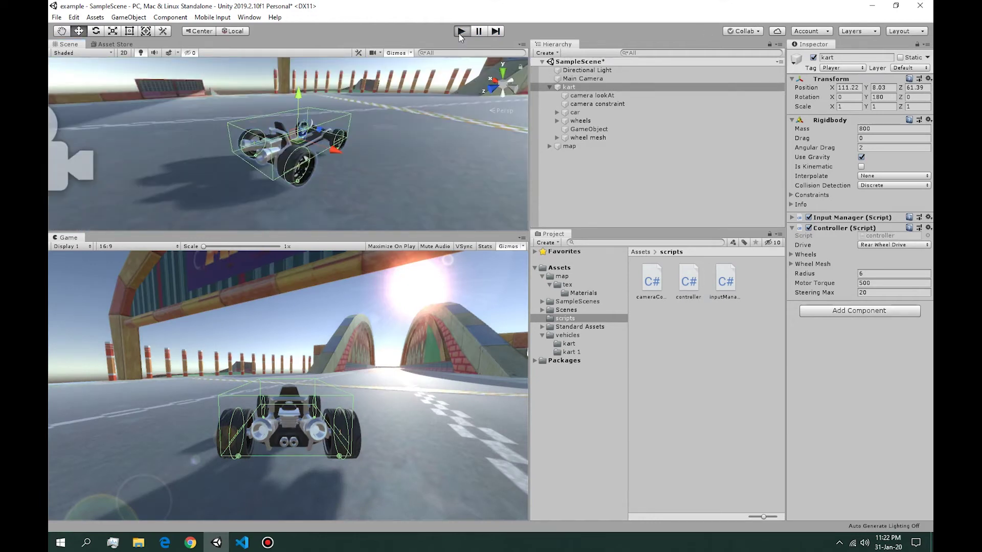
click(461, 31)
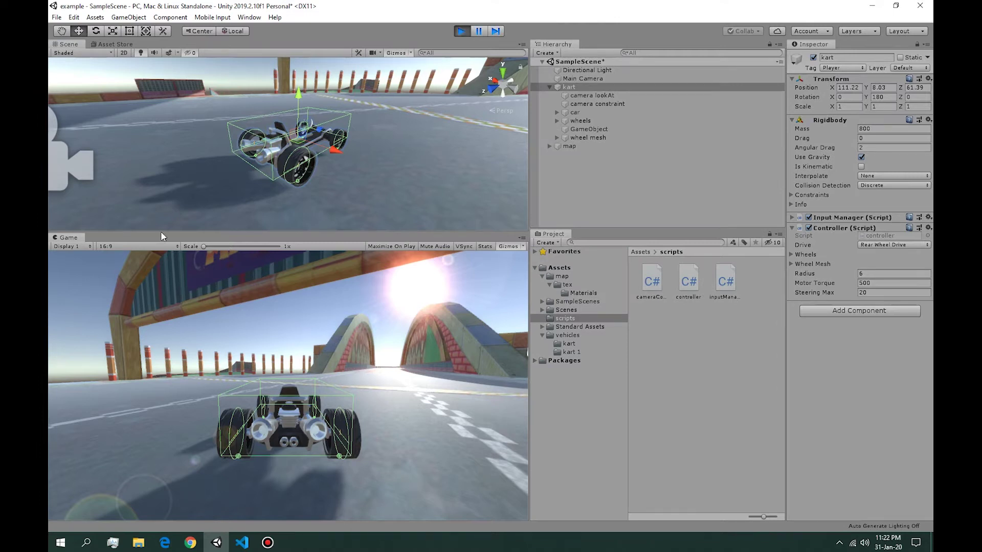
key(Up)
key(Right)
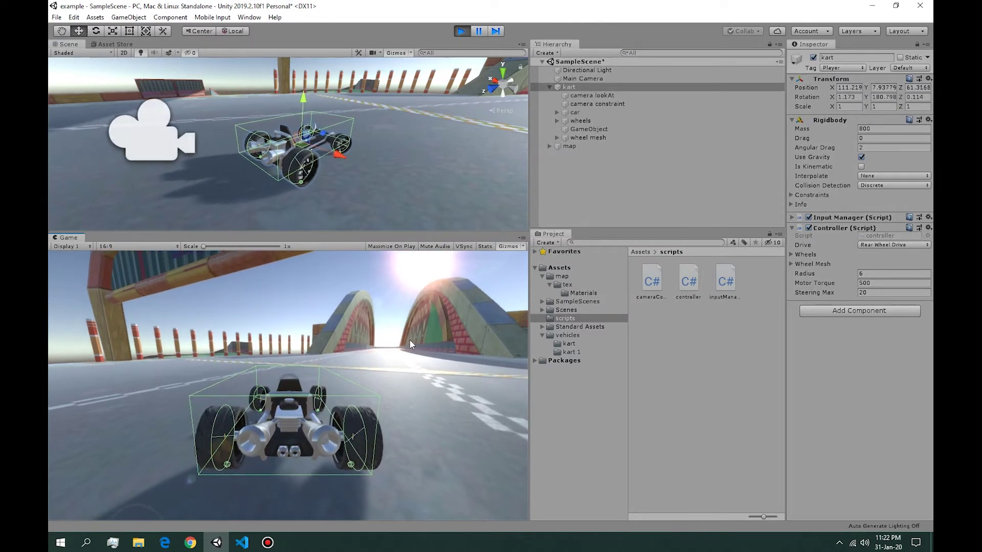
key(Up)
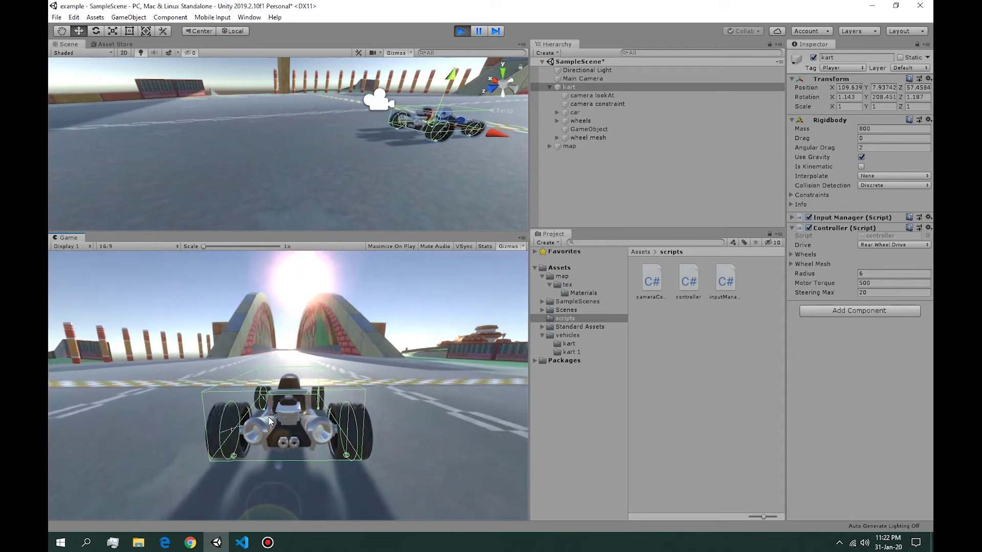
key(Up)
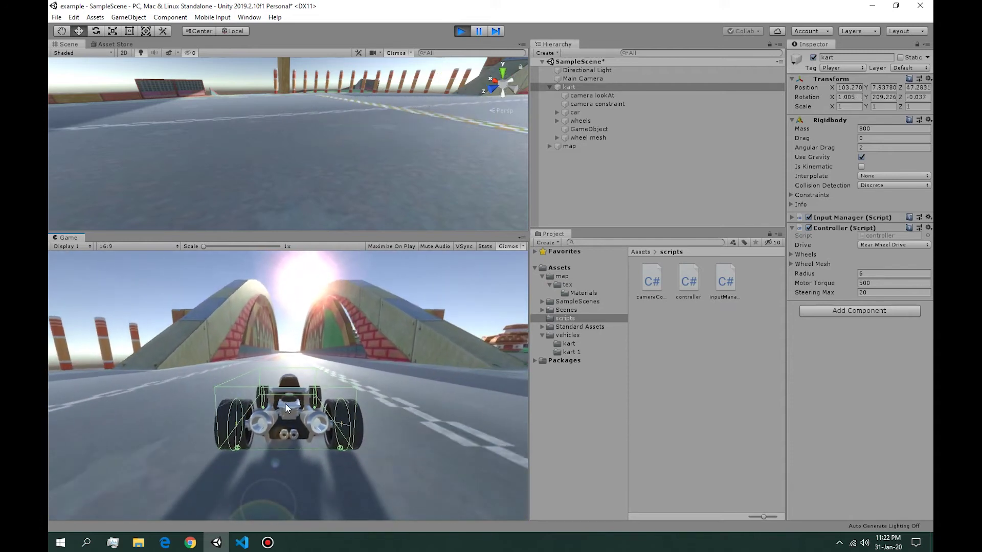
key(Up)
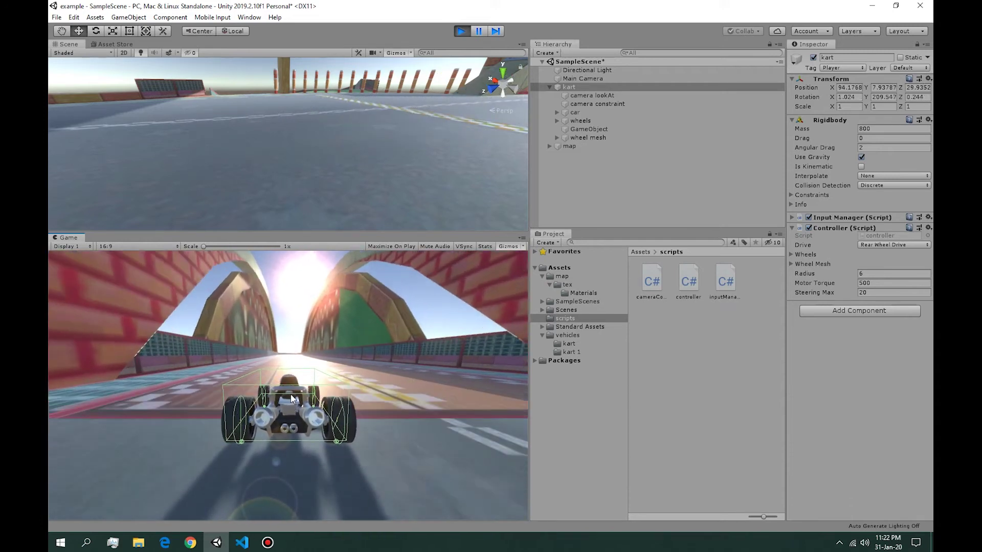
key(Up)
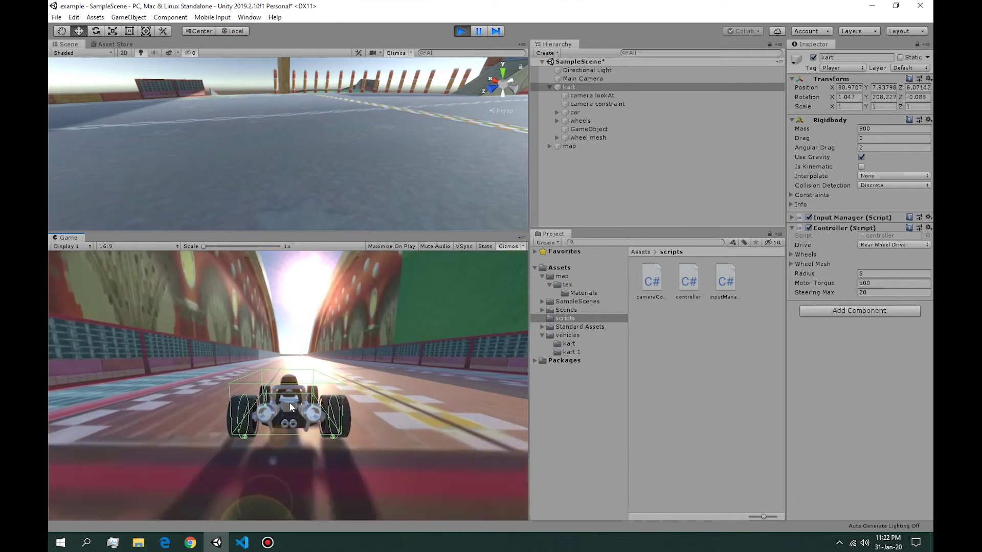
key(Up)
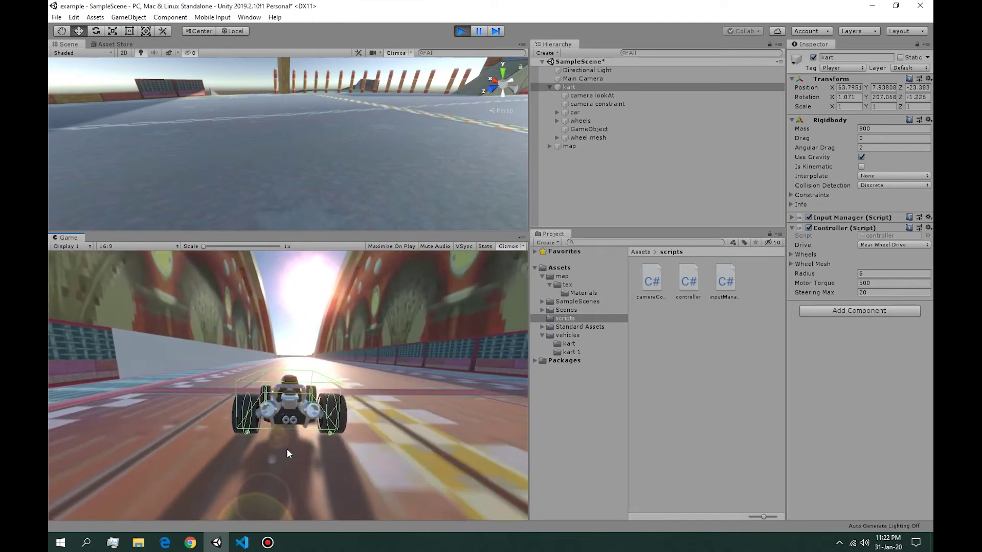
key(Left)
key(Up)
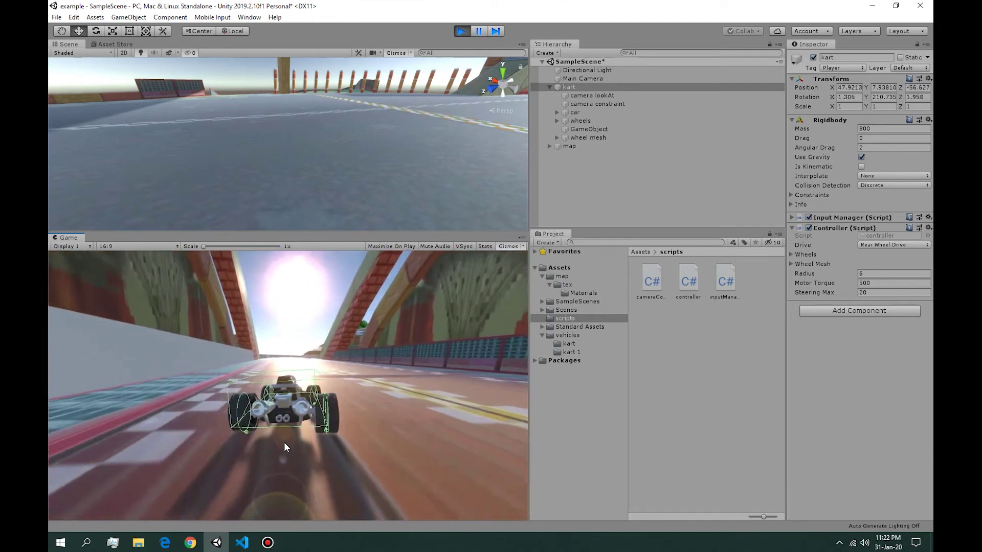
key(Up)
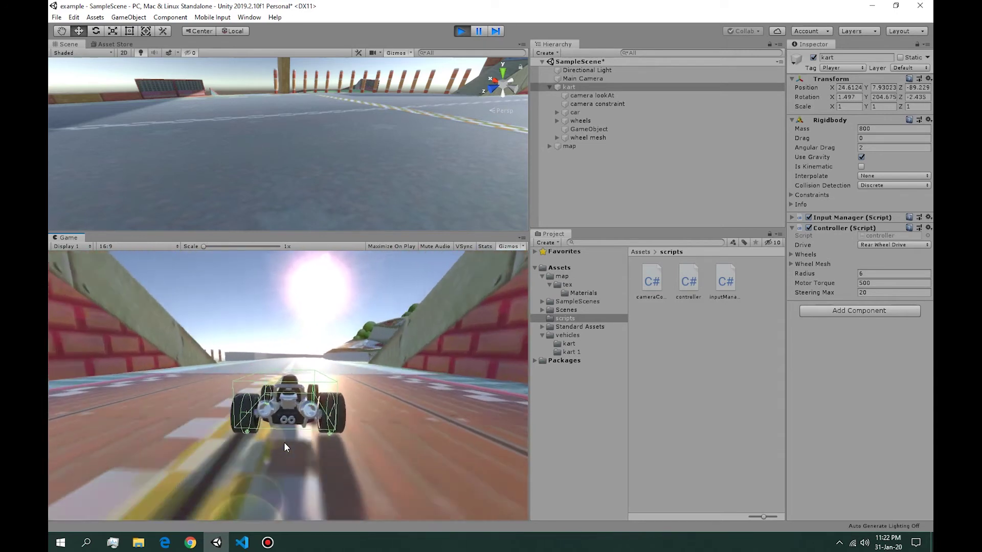
click(461, 31)
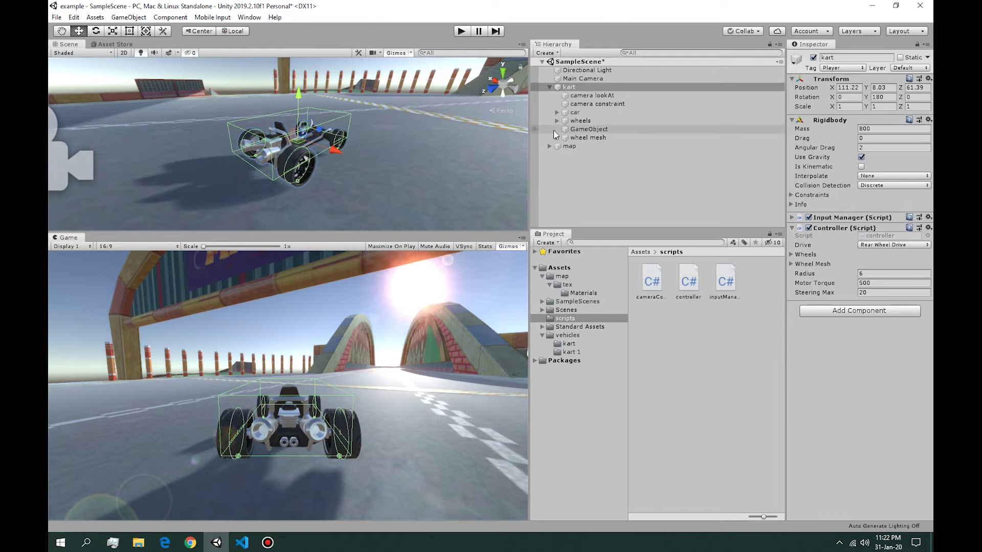
key(alt+Tab)
click(153, 270)
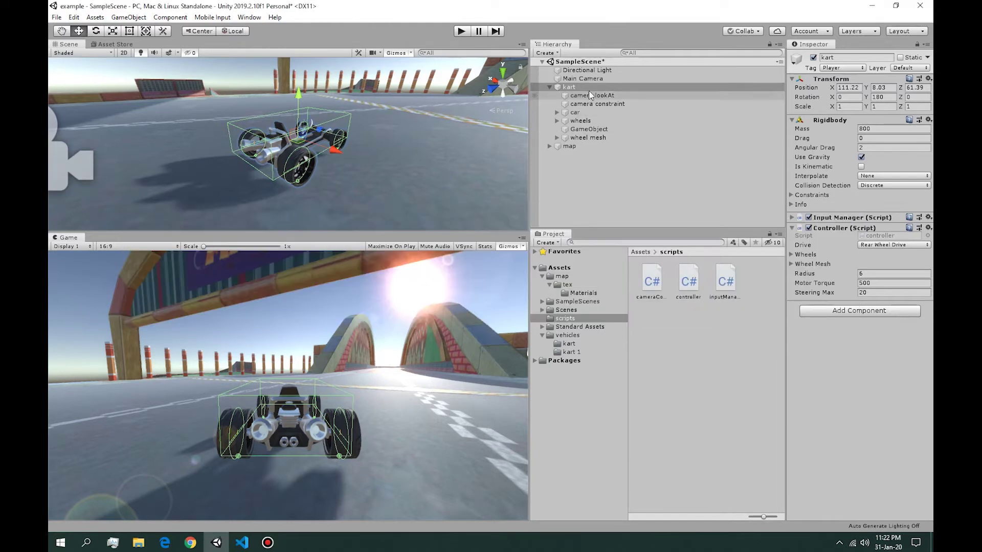
click(583, 79)
- Review the public float speed declaration in cameraController.cs, then return to Unity
click(867, 182)
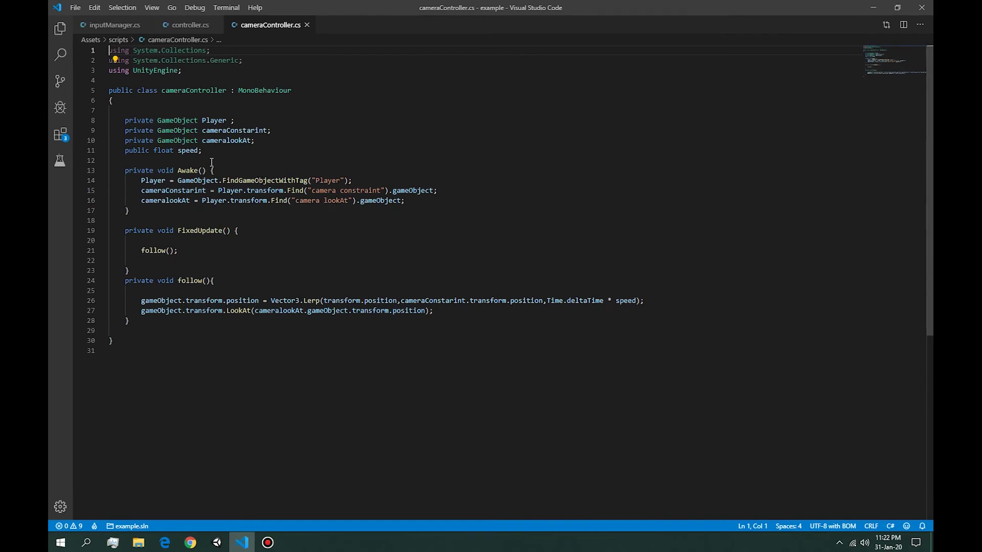
click(193, 151)
key(Home)
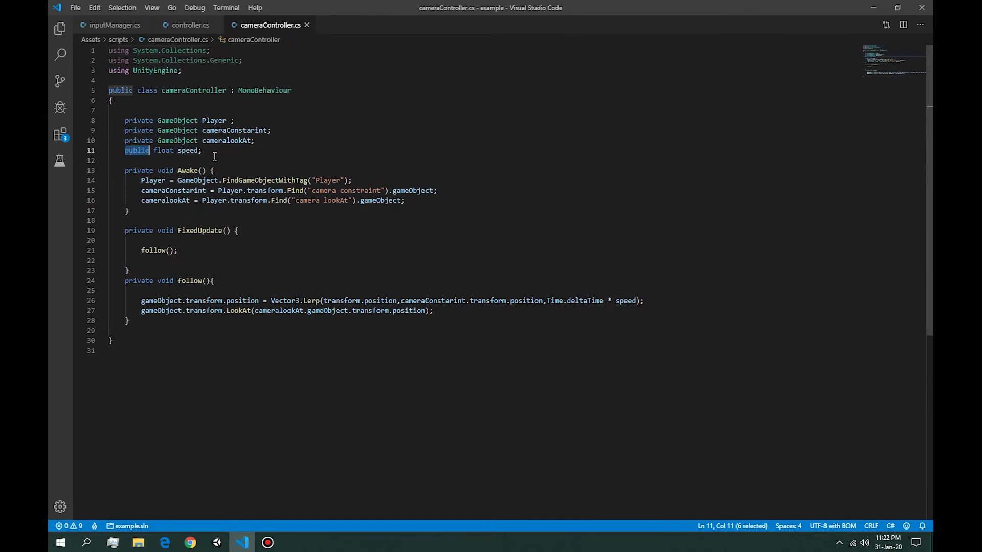
key(Down)
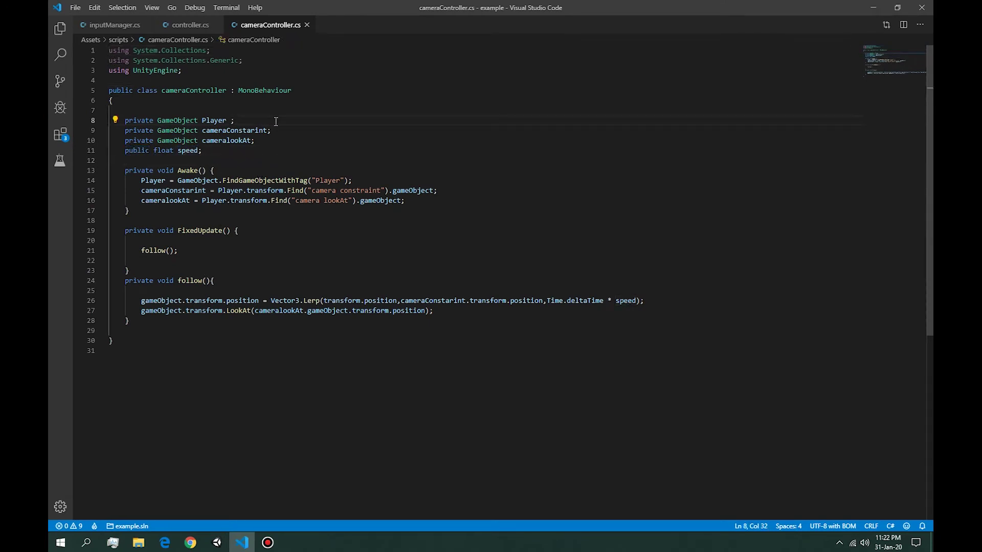
click(217, 542)
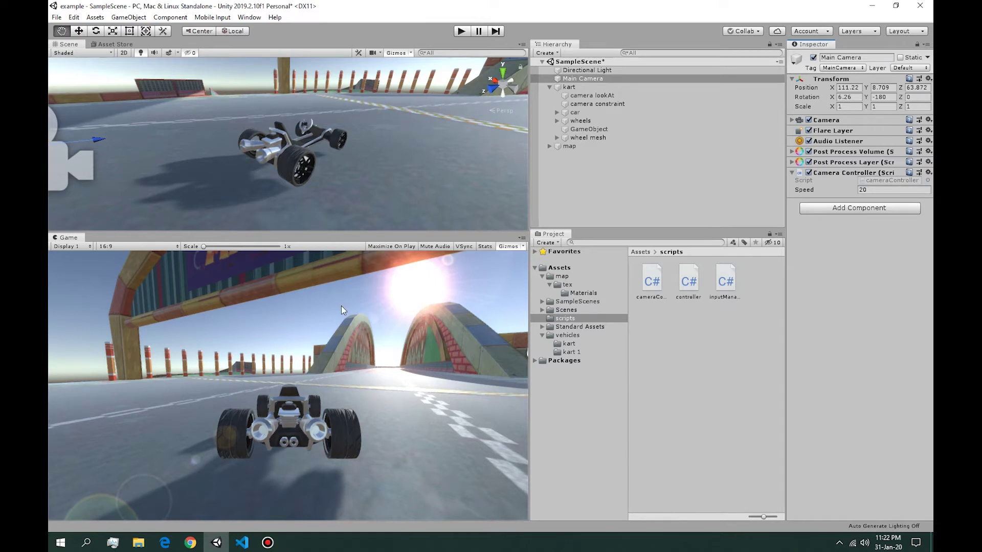
- Check the kart's Rigidbody Info in Unity, collapse it, and go back to controller.cs
key(alt+Tab)
click(176, 24)
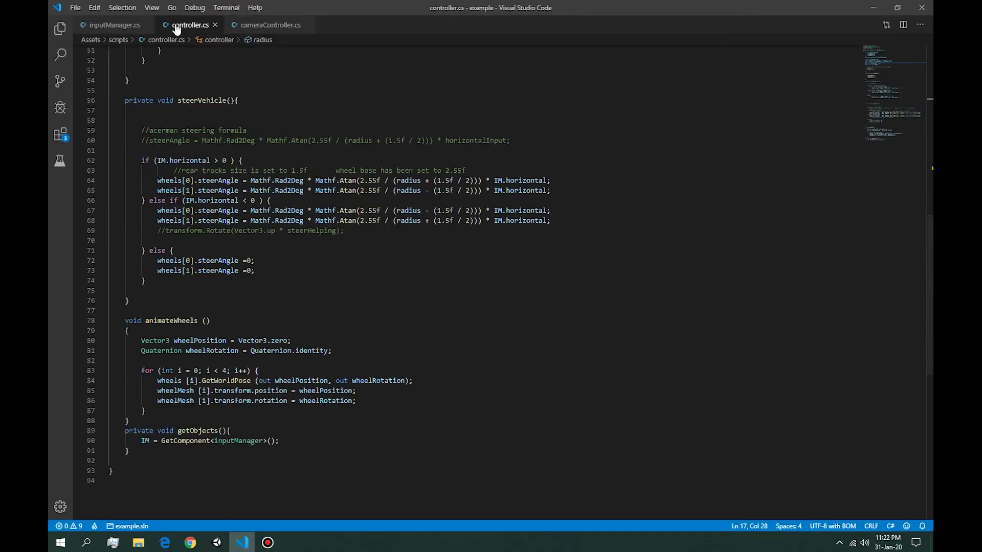
scroll(187, 147, up, 5)
scroll(187, 146, up, 5)
scroll(186, 147, up, 3)
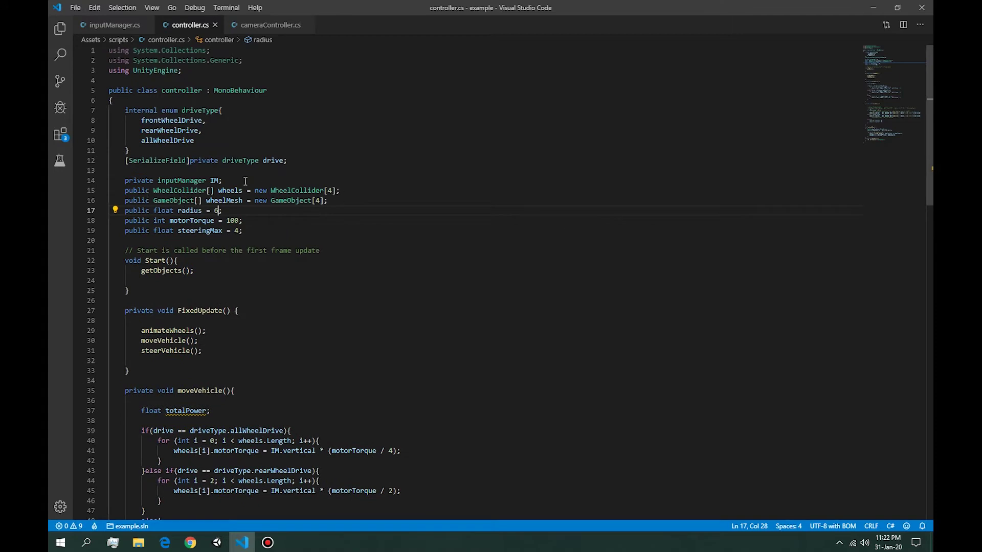
key(alt+Tab)
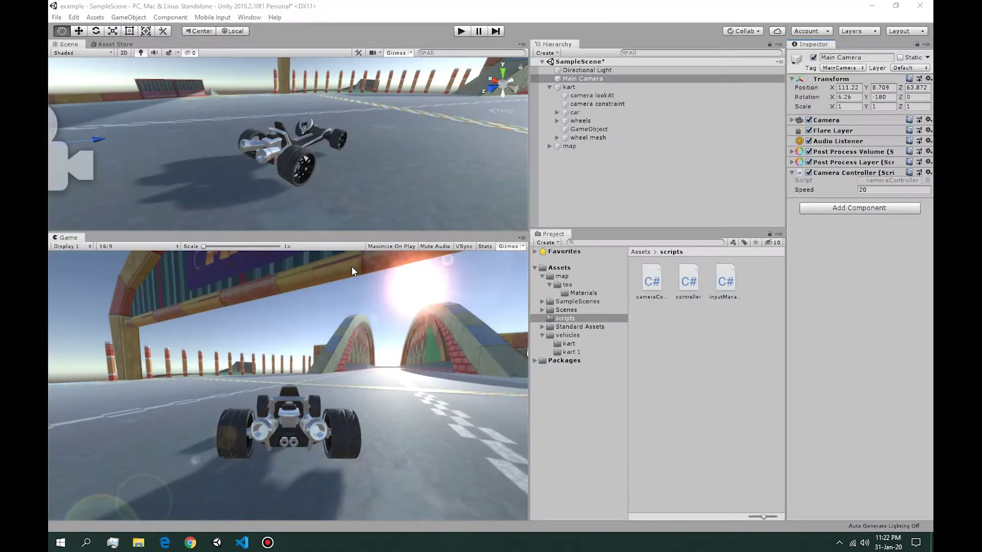
click(571, 86)
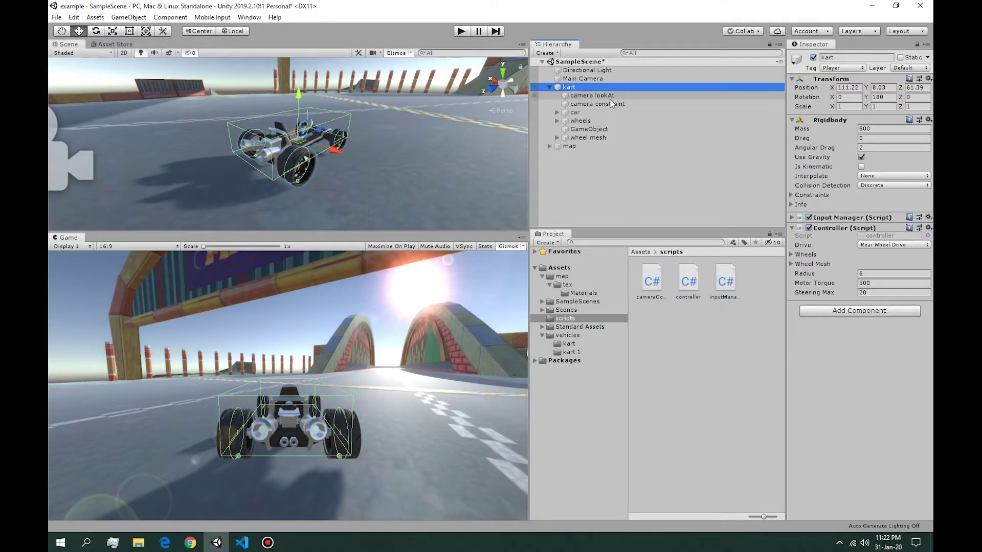
click(793, 203)
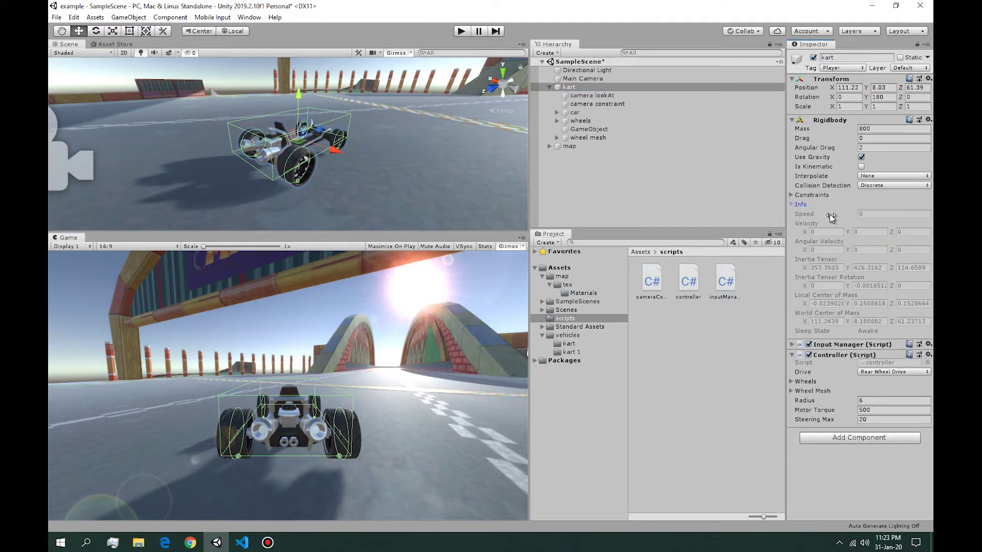
click(793, 121)
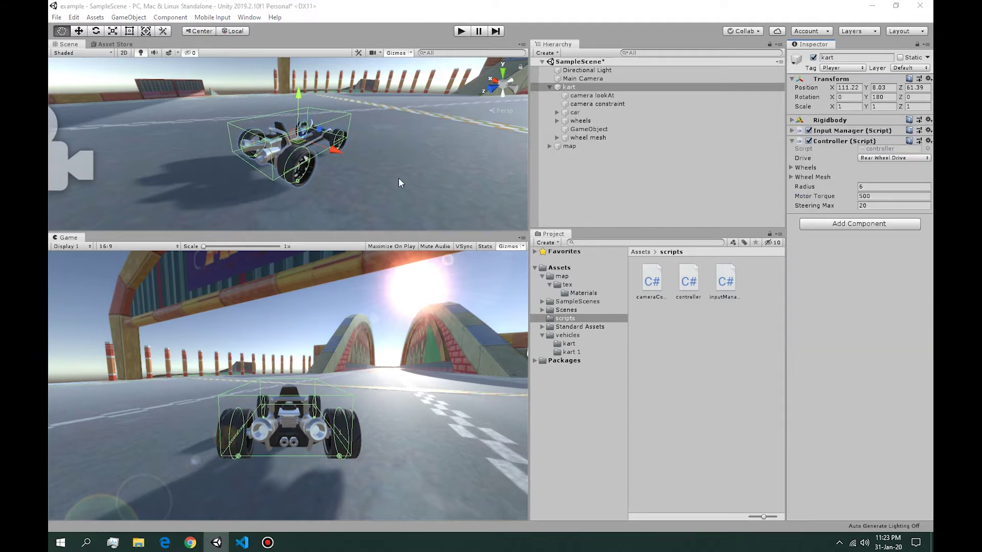
key(alt+Tab)
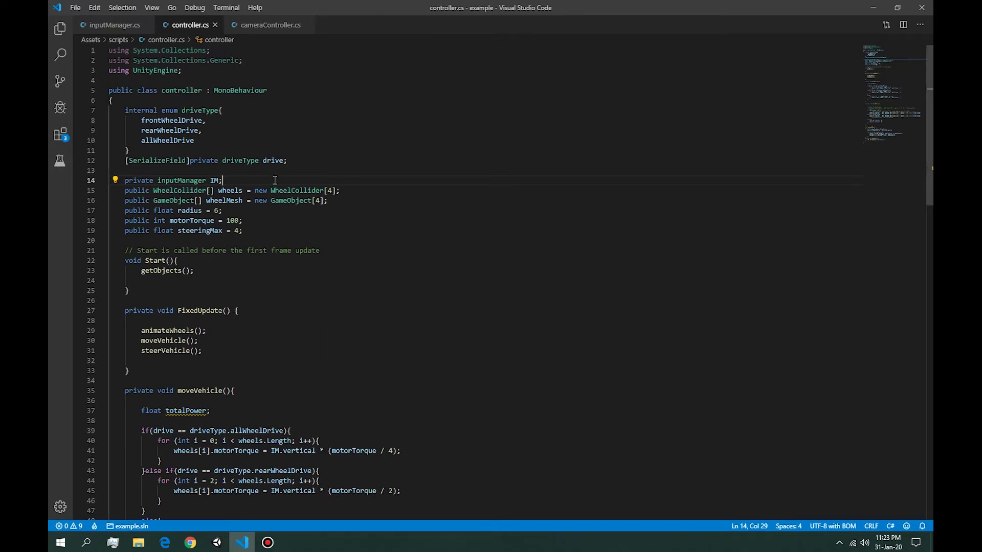
- Declare a Rigidbody rigidbody field near the top of controller.cs
click(354, 202)
key(Return)
text(RuntimePlatform)
key(ctrl+BackSpace)
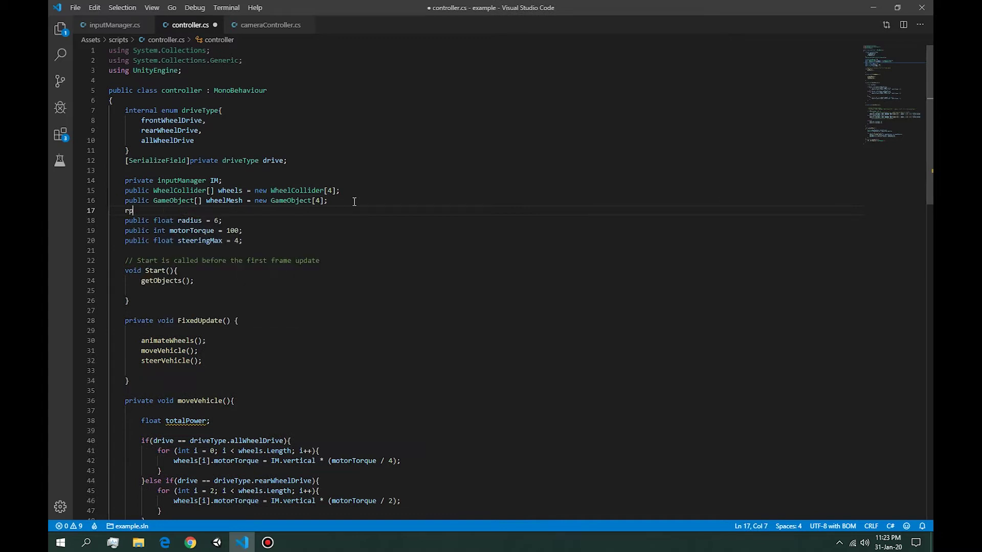
text(private Rig)
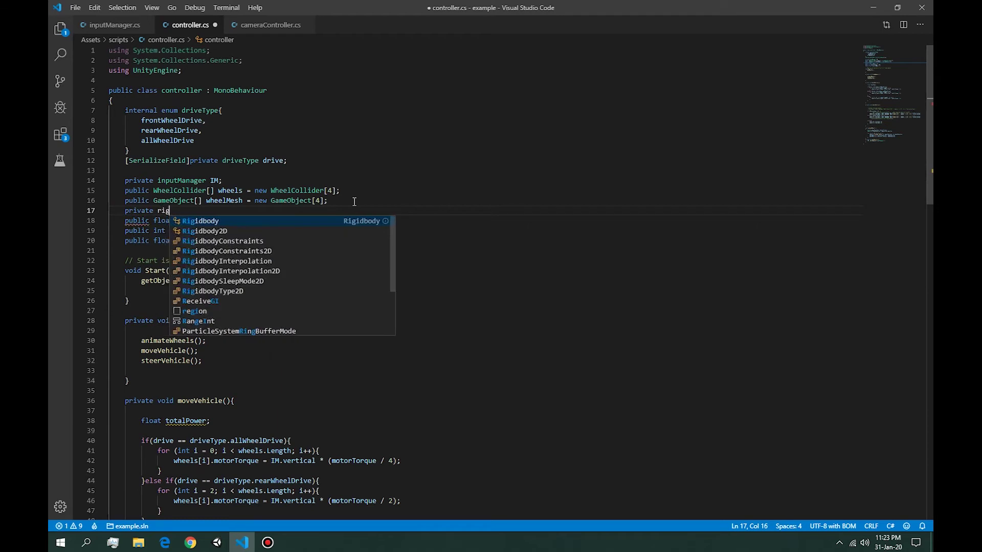
key(Return)
text(rig)
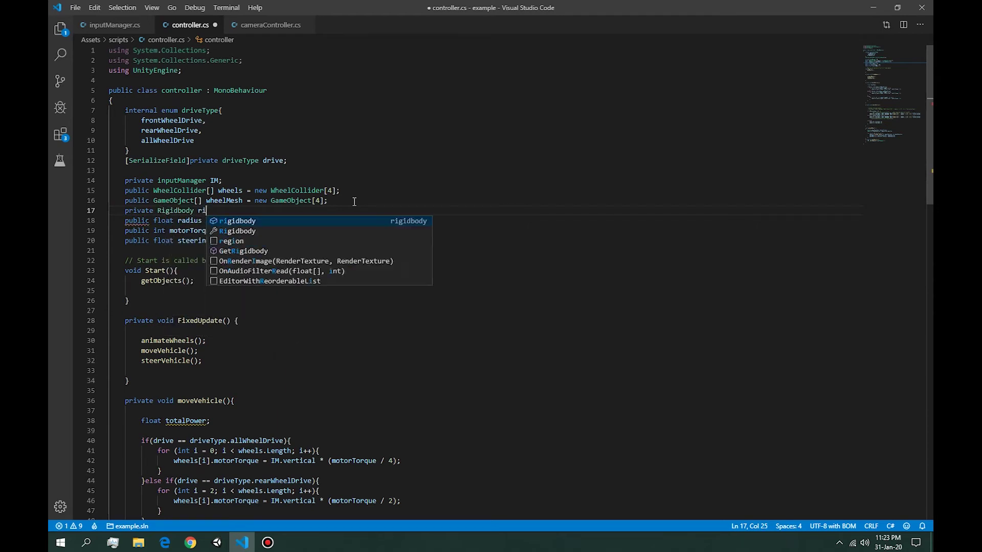
key(Return)
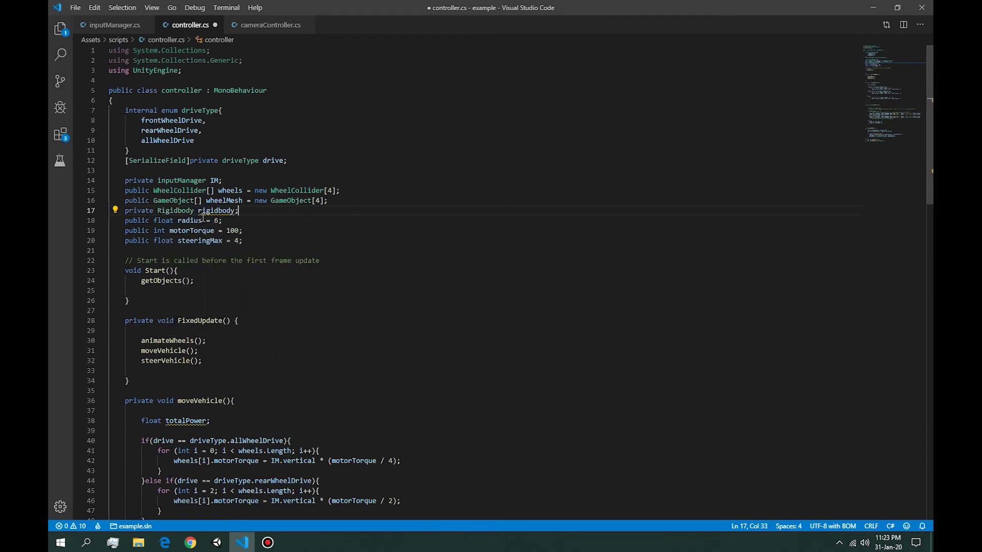
double_click(164, 280)
scroll(299, 342, down, 5)
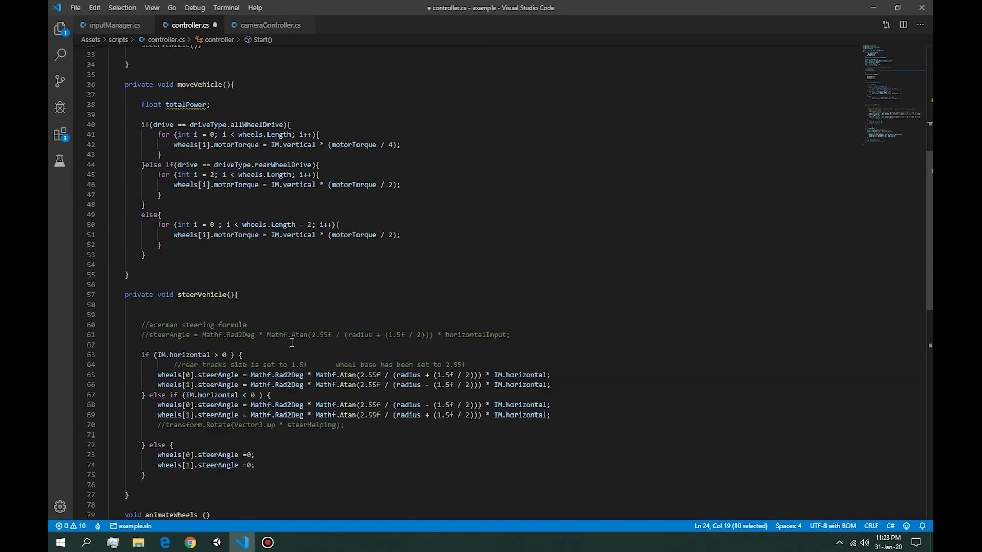
scroll(292, 342, down, 8)
scroll(292, 344, down, 1)
- Assign rigidbody = GetComponent<Rigidbody>() inside getObjects and save the script
click(294, 347)
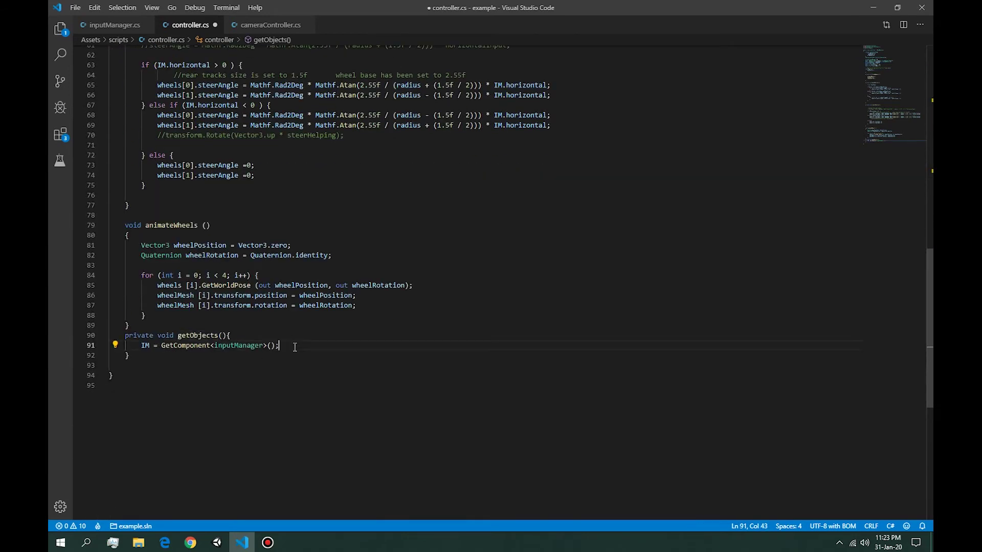
key(Return)
text(rigi)
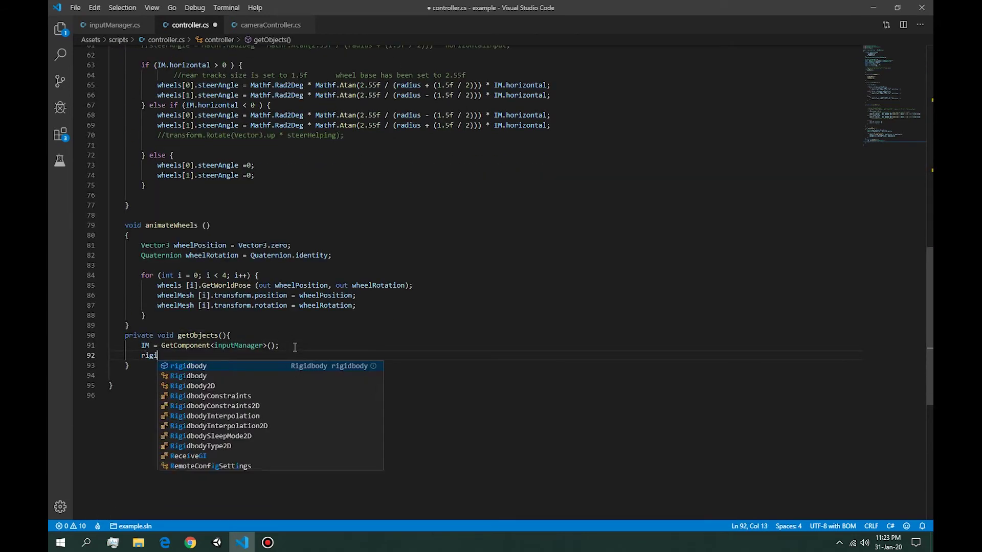
key(Return)
text(= get)
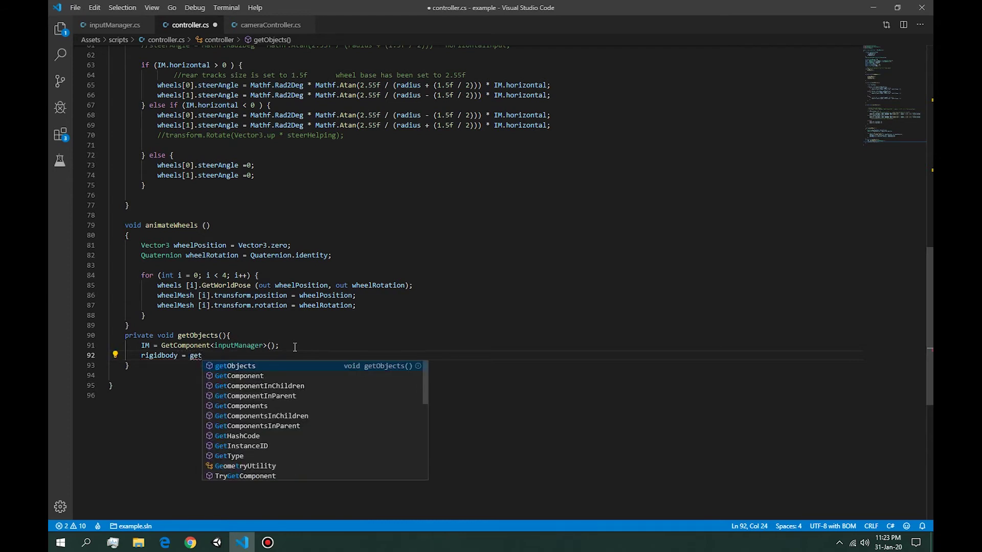
key(Return)
key(BackSpace)
key(BackSpace)
key(BackSpace)
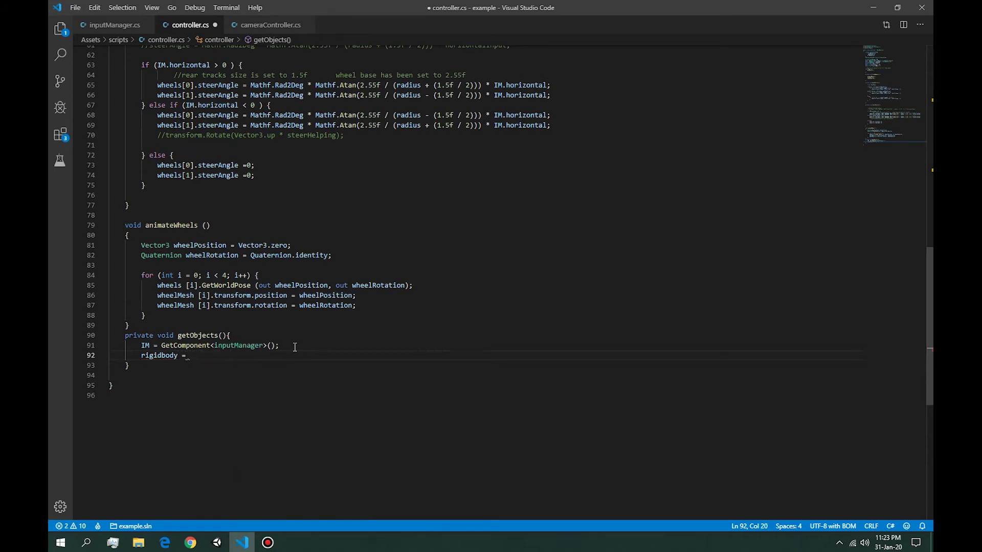
text( Get)
key(Return)
text(Rig)
key(Return)
text(();)
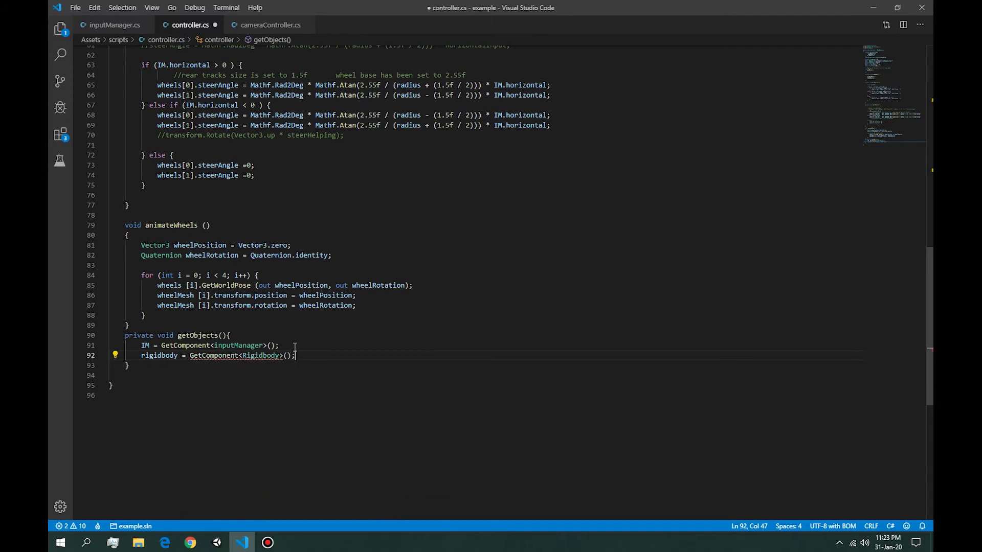
key(ctrl+s)
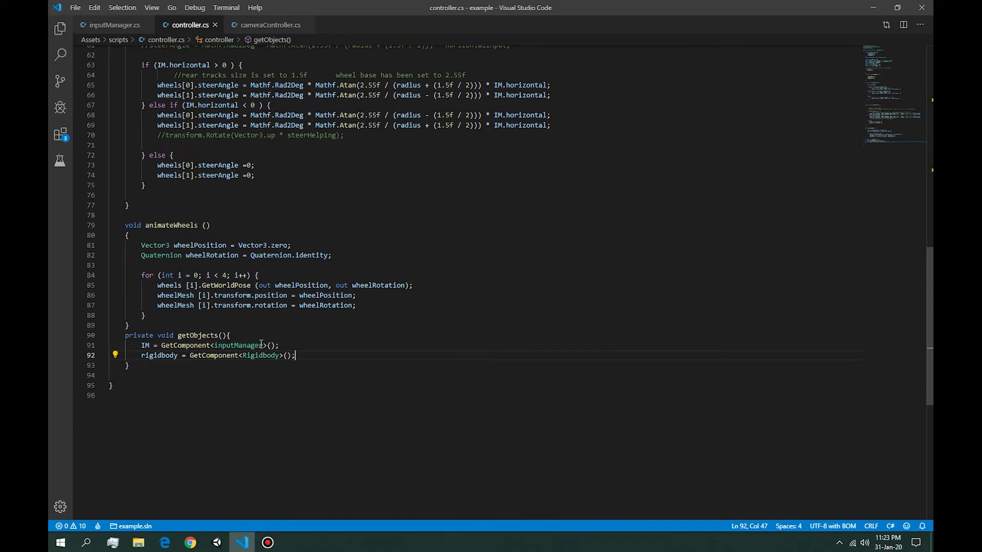
scroll(170, 348, up, 10)
scroll(171, 348, up, 4)
scroll(244, 209, up, 5)
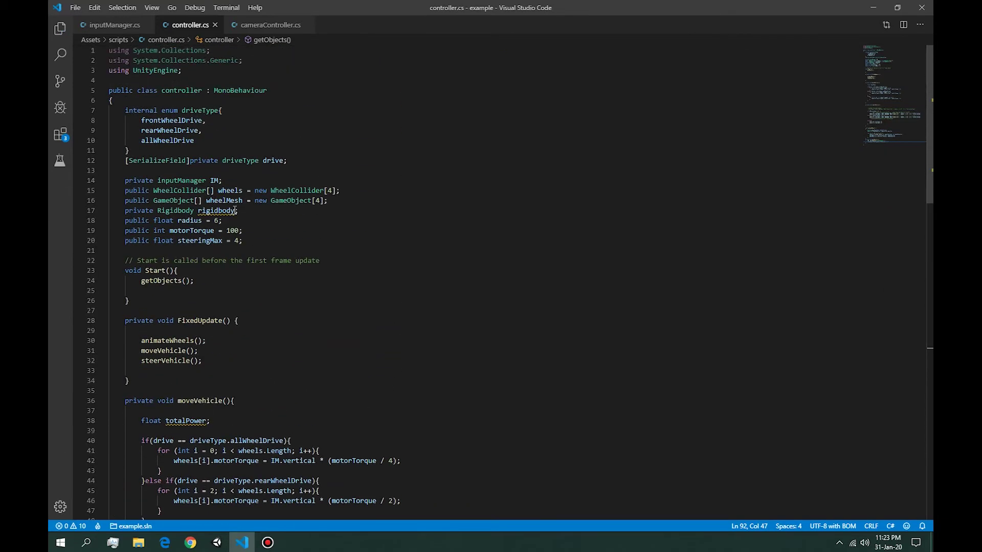
- Add a public float KPH field below rigidbody, then move down to FixedUpdate and moveVehicle
click(245, 212)
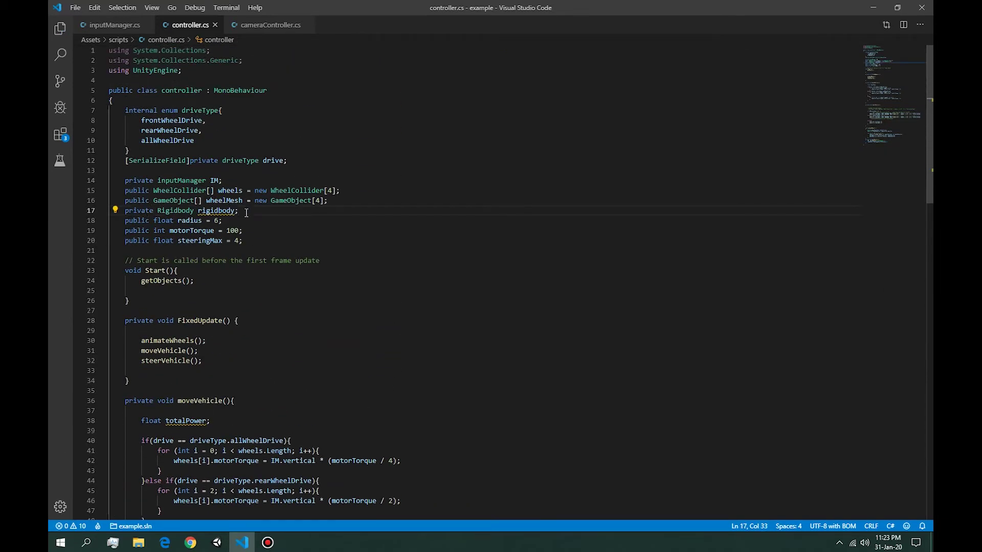
key(Return)
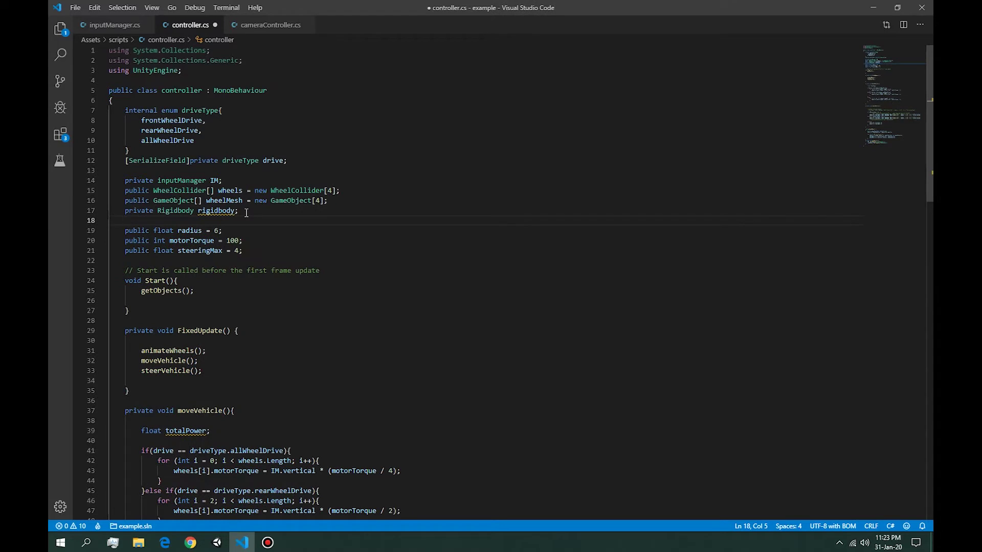
text(pu)
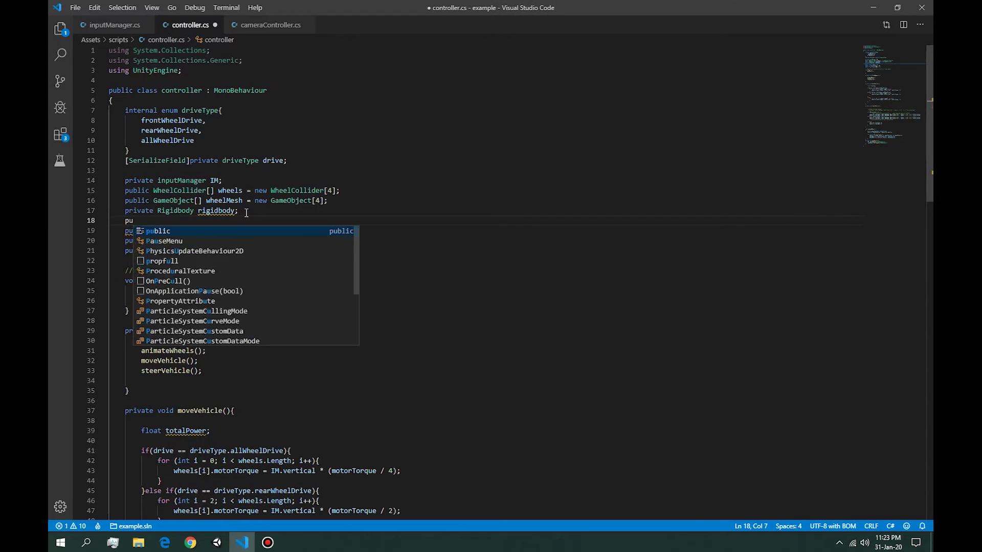
key(Tab)
text(float )
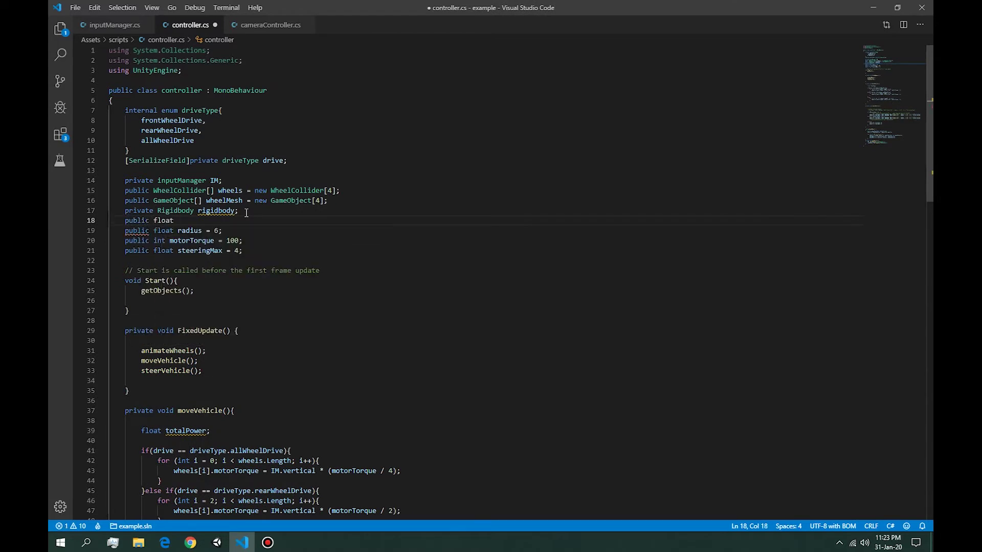
text(KPH)
text(;)
double_click(184, 220)
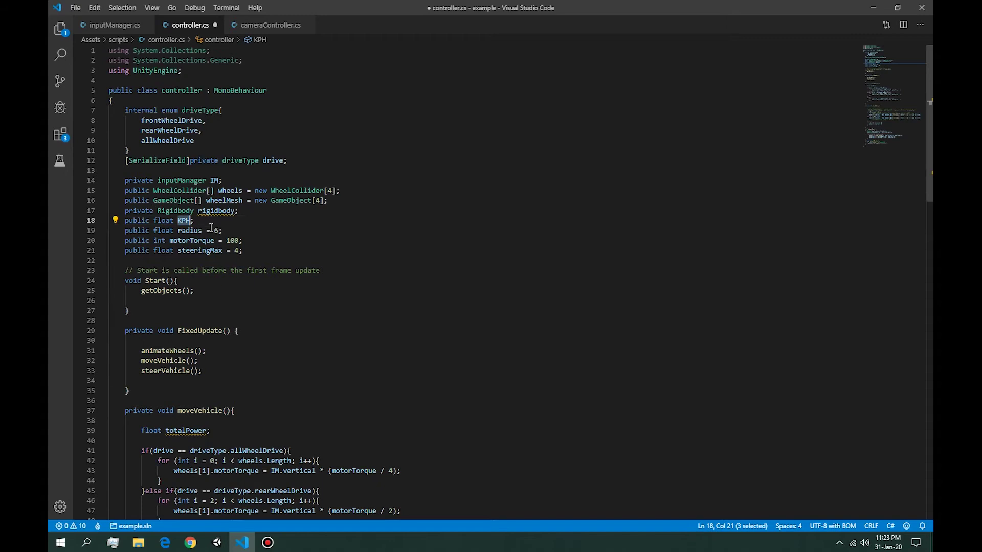
scroll(184, 220, down, 4)
scroll(184, 220, down, 3)
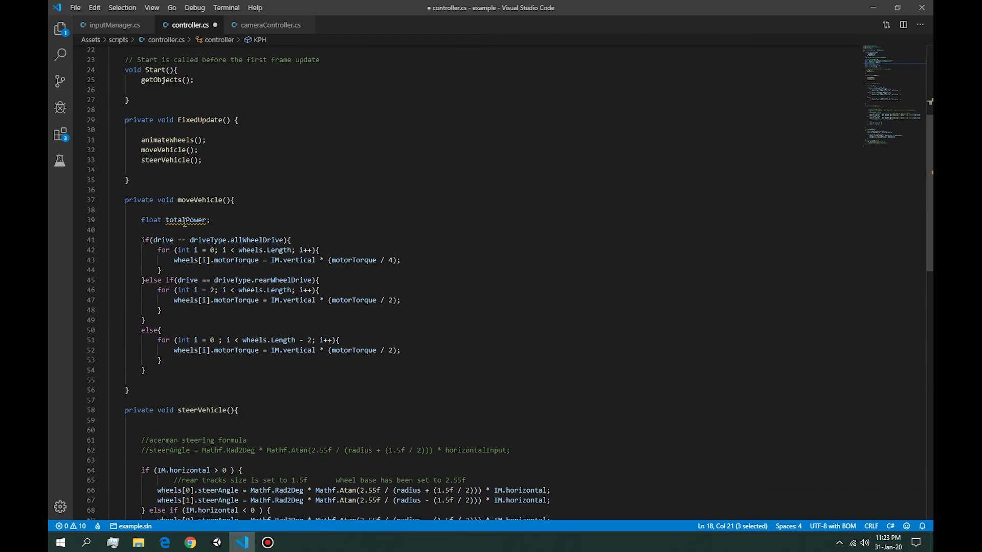
double_click(186, 121)
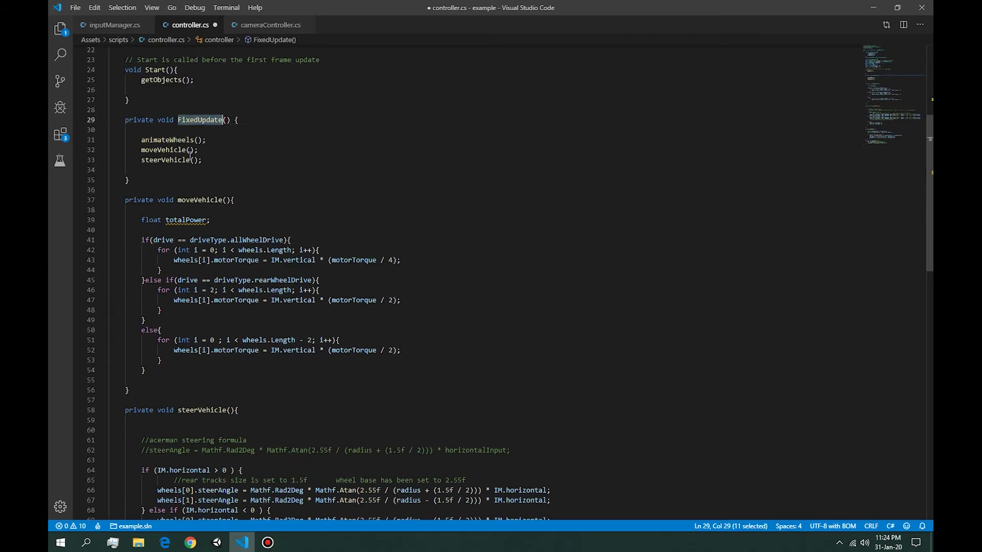
key(Down)
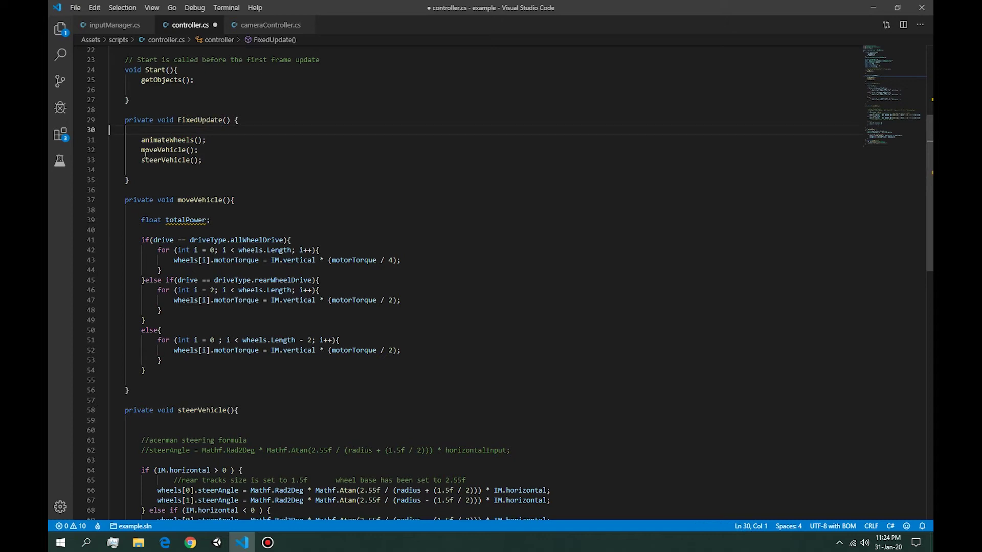
click(242, 218)
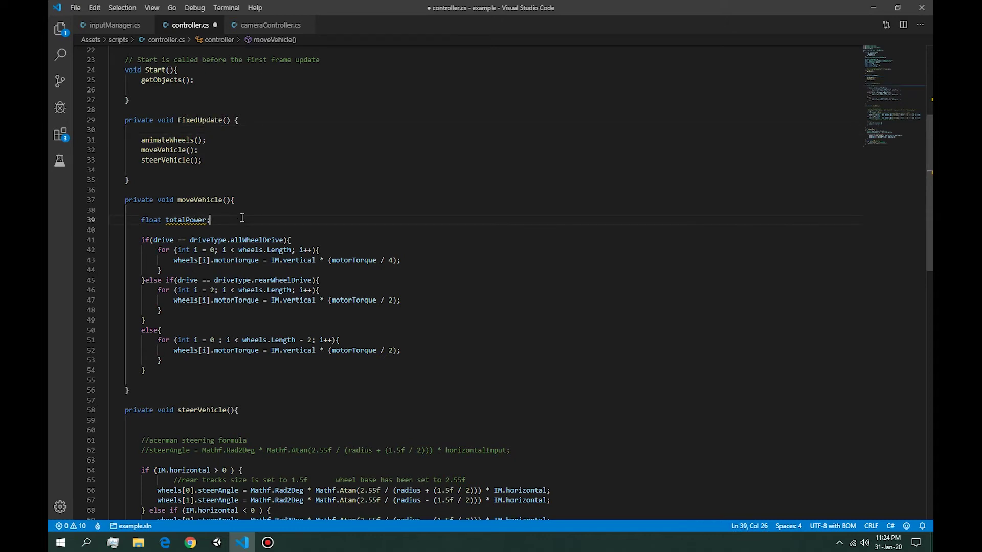
scroll(242, 218, down, 4)
- Append 'KPH = rigidbody.velocity.magnitude * 3.6f;' to moveVehicle, save, and switch to Unity
click(175, 239)
key(Return)
key(Return)
text(KP)
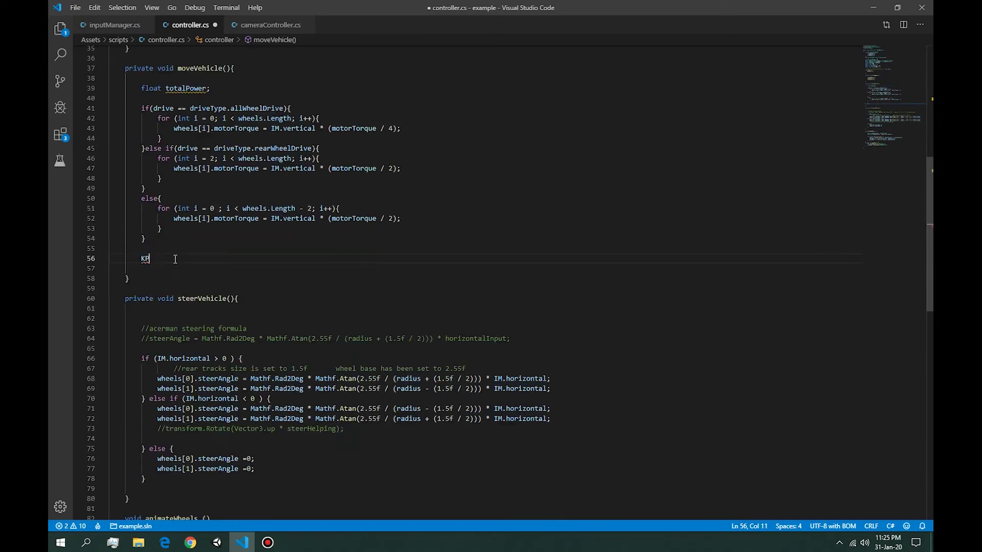
text(H = )
text(rigidbody..)
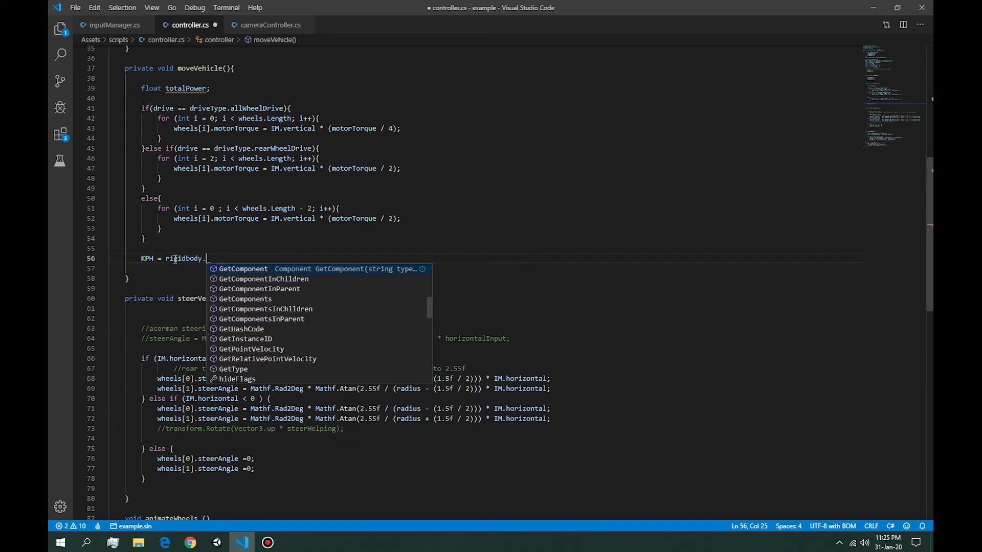
text(velocity.)
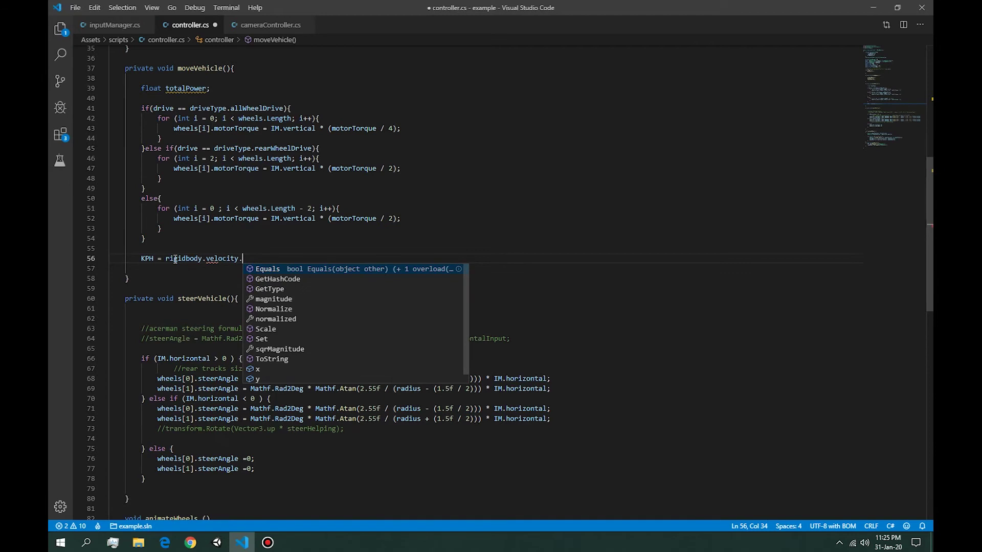
text(ma)
key(Tab)
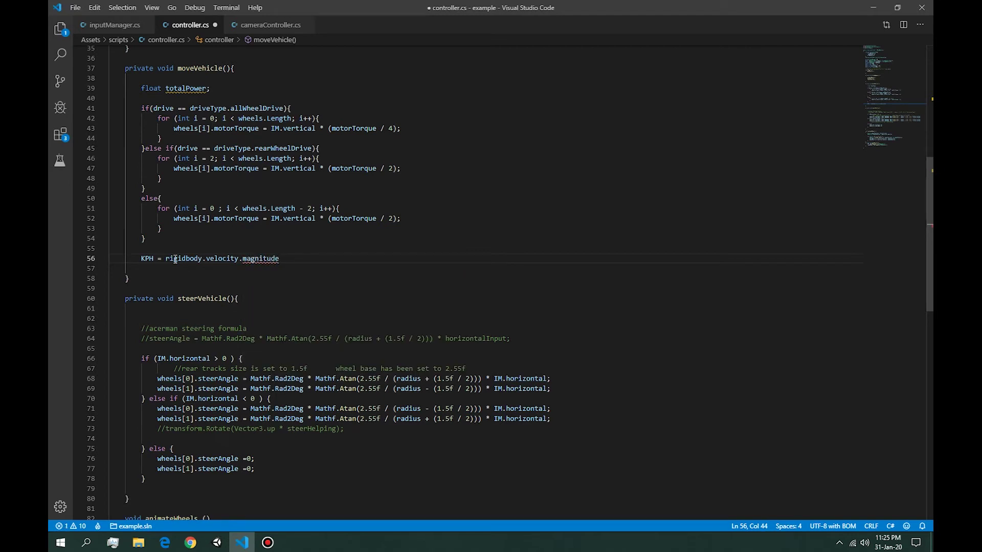
text(* 3.6)
text(f;)
drag(140, 258, 155, 258)
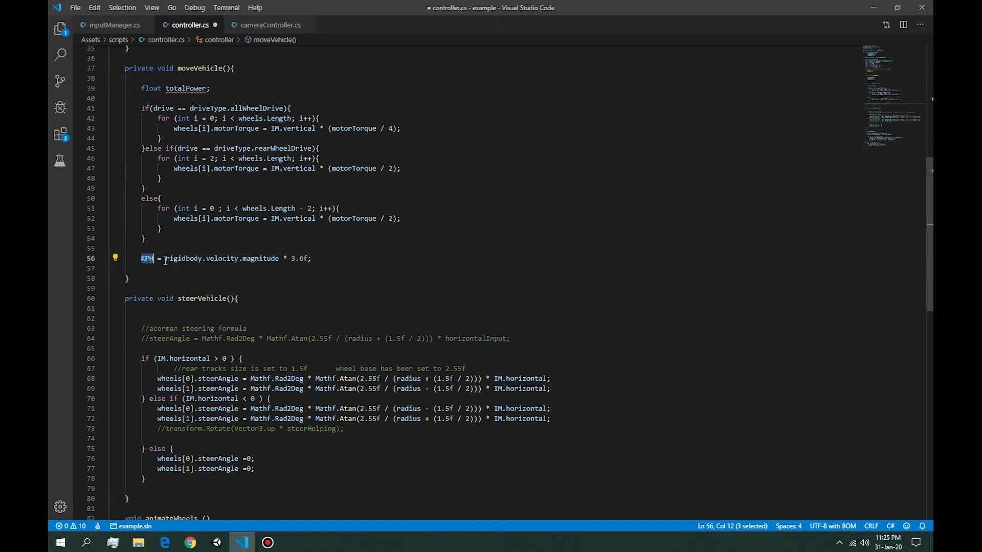
key(ctrl+s)
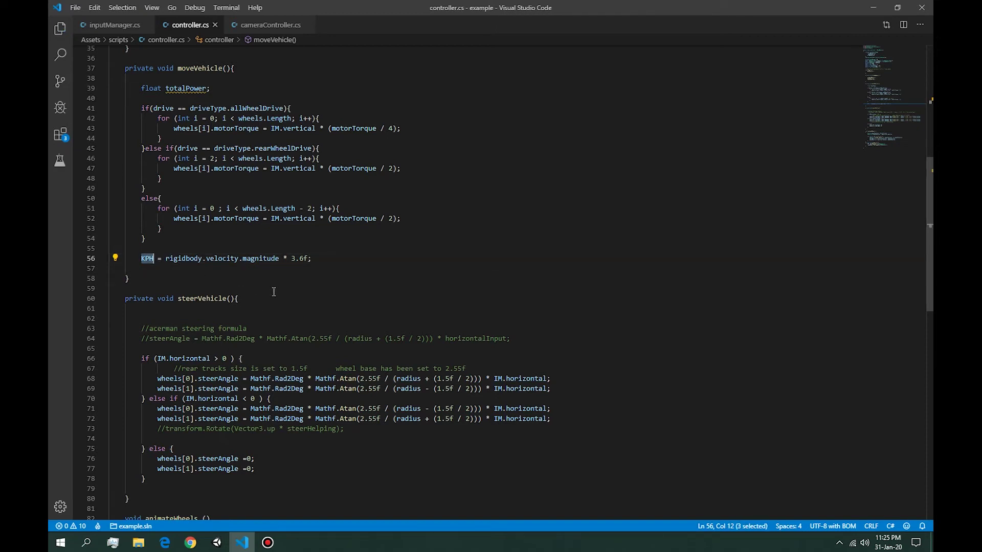
key(alt+Tab)
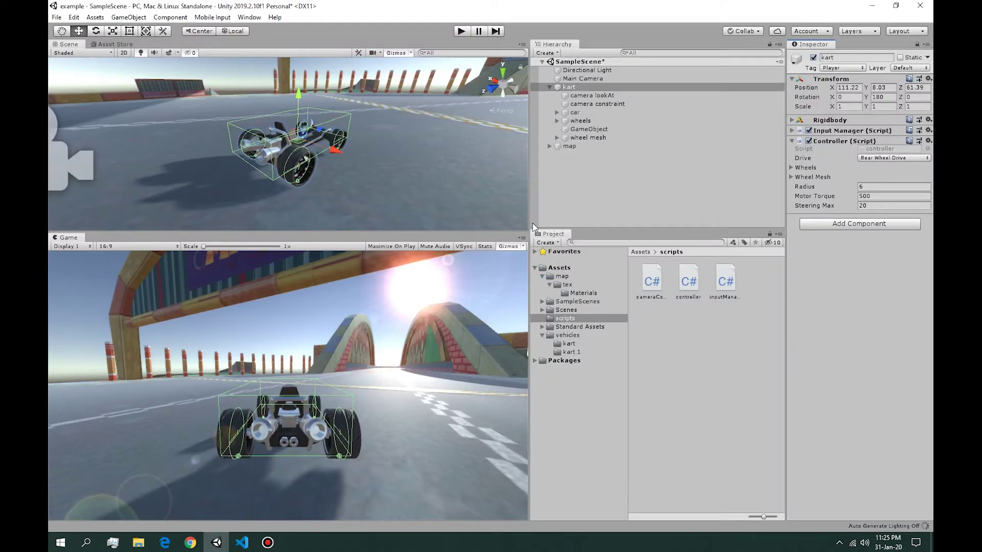
- Run play mode to see the KPH field read about 7.3, then return to cameraController.cs
click(461, 31)
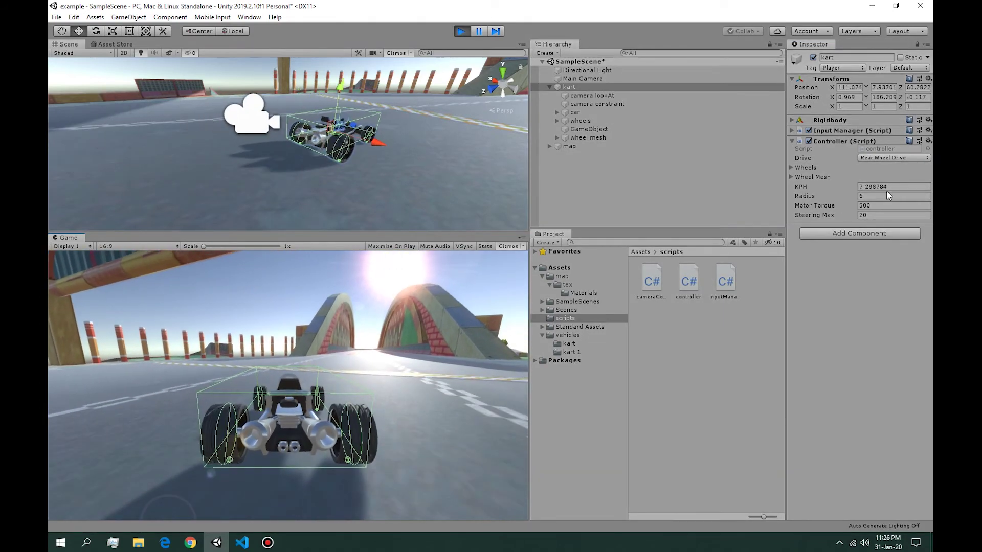
click(242, 542)
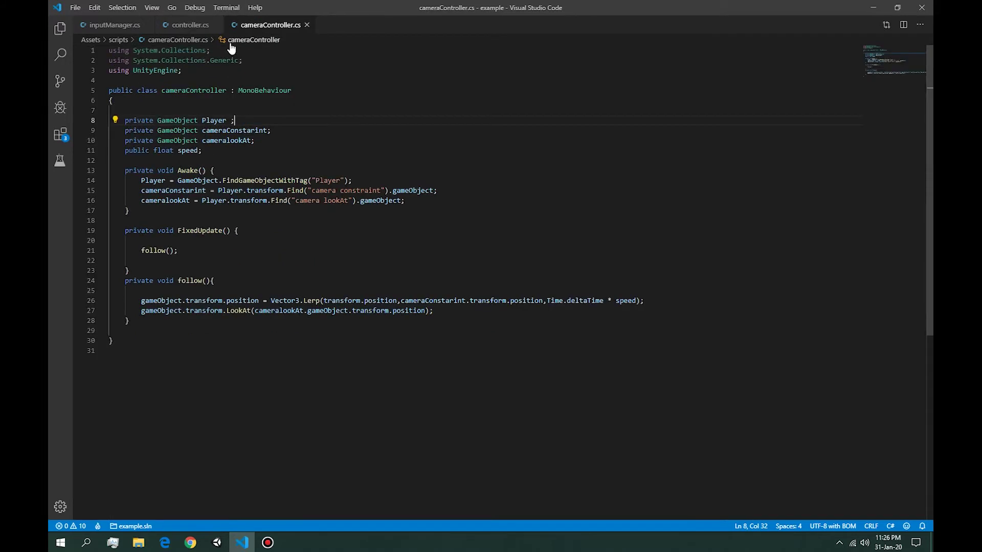
click(178, 151)
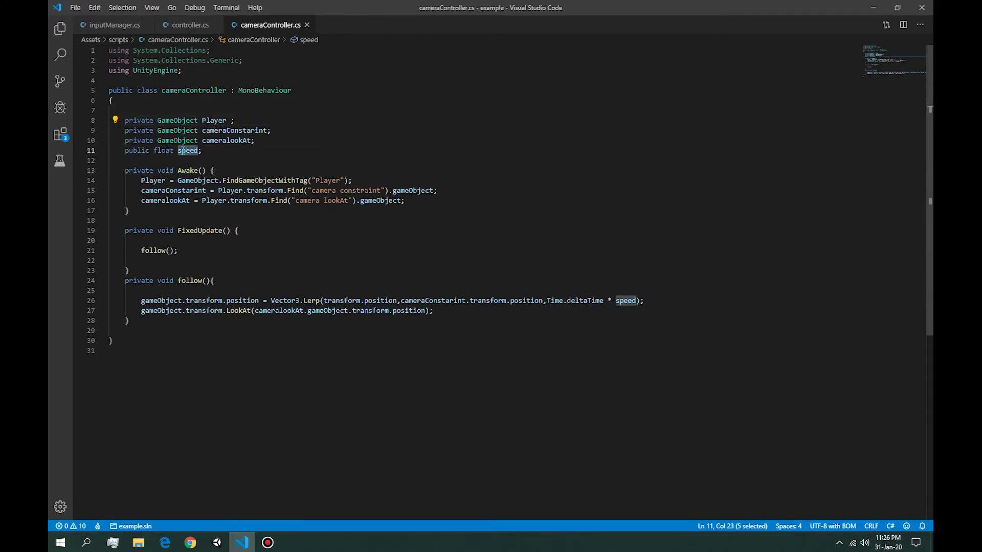
click(181, 25)
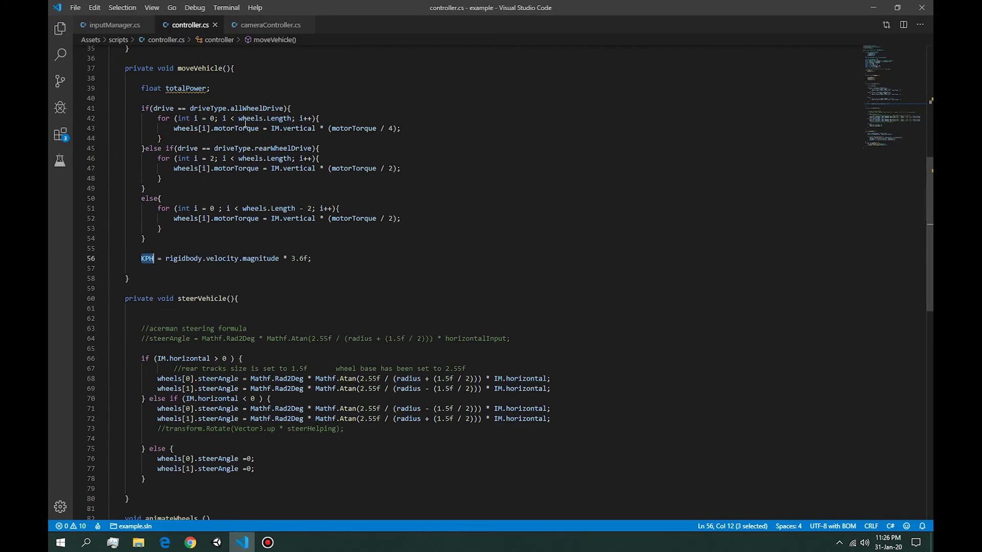
click(259, 25)
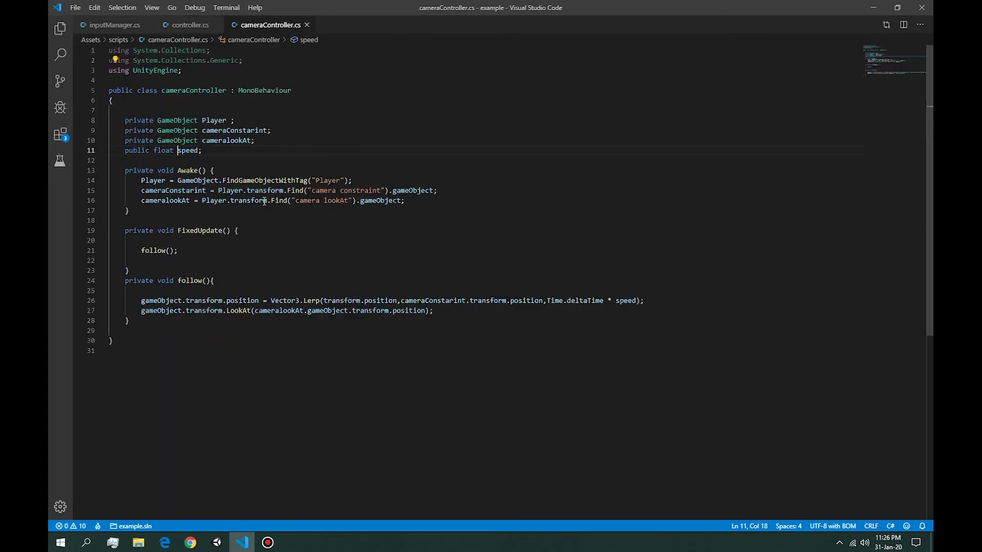
click(193, 31)
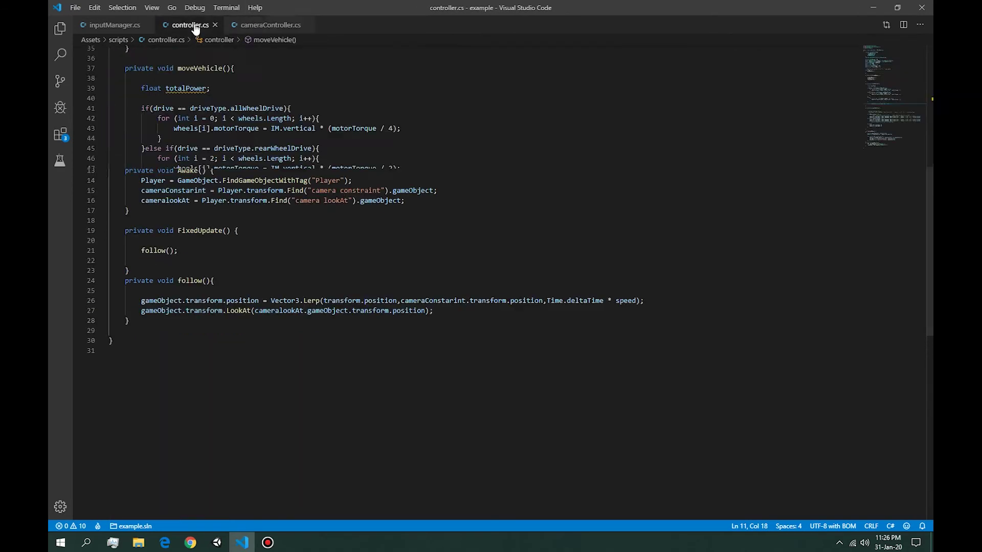
click(252, 29)
double_click(188, 153)
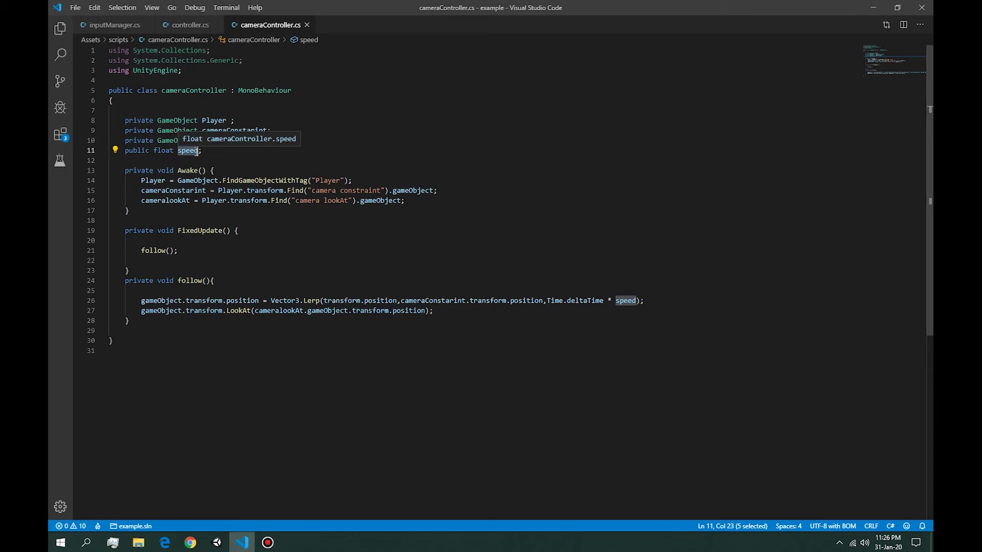
click(215, 250)
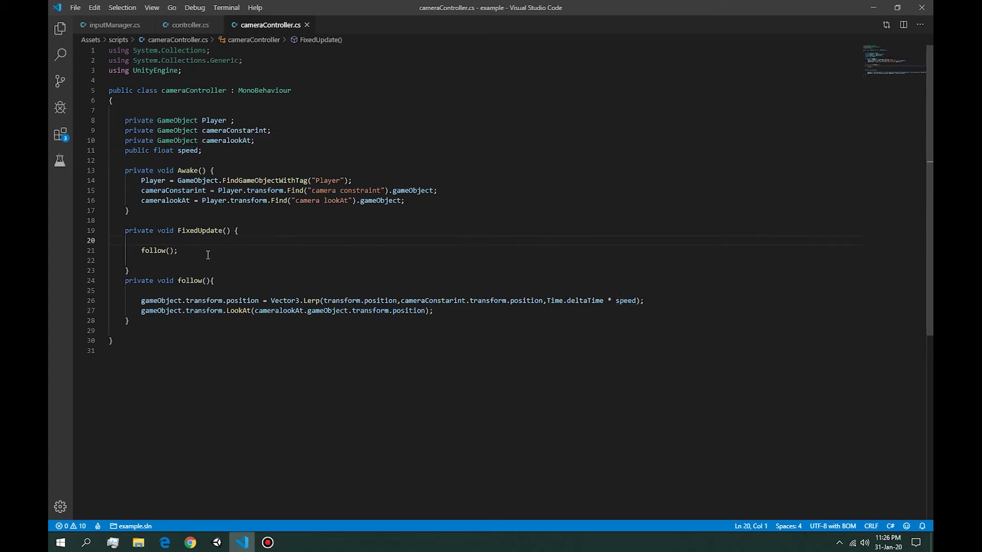
key(Return)
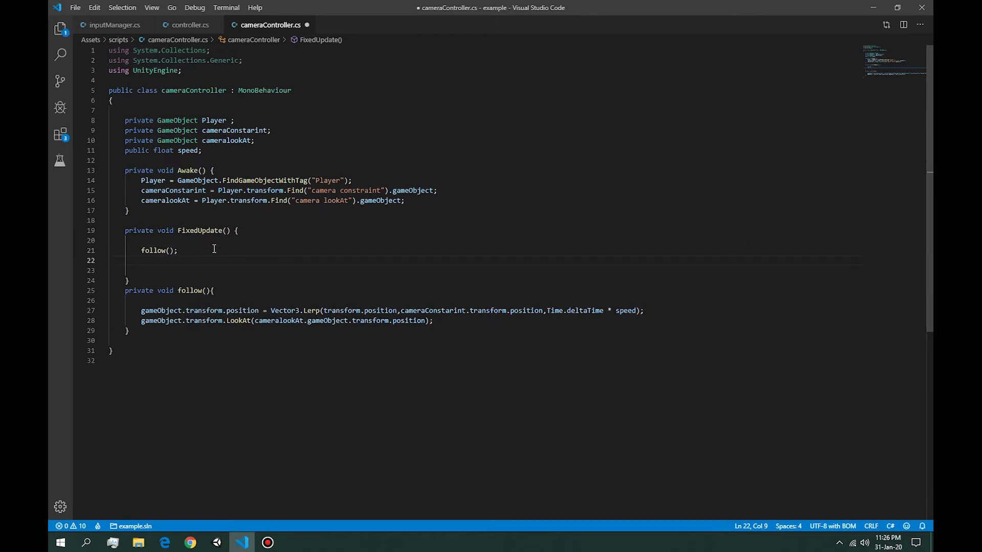
key(Return)
text(spee)
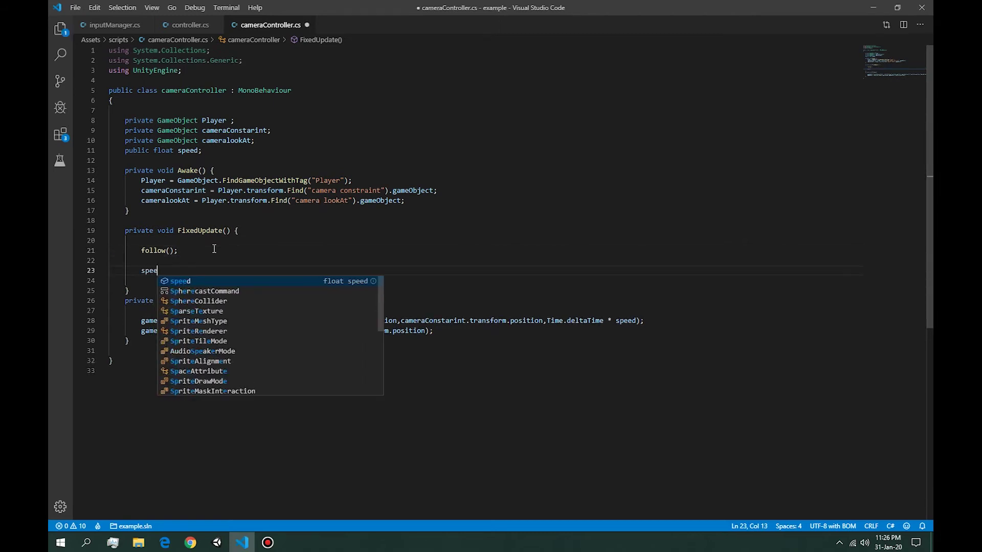
text(d)
key(Escape)
text(=)
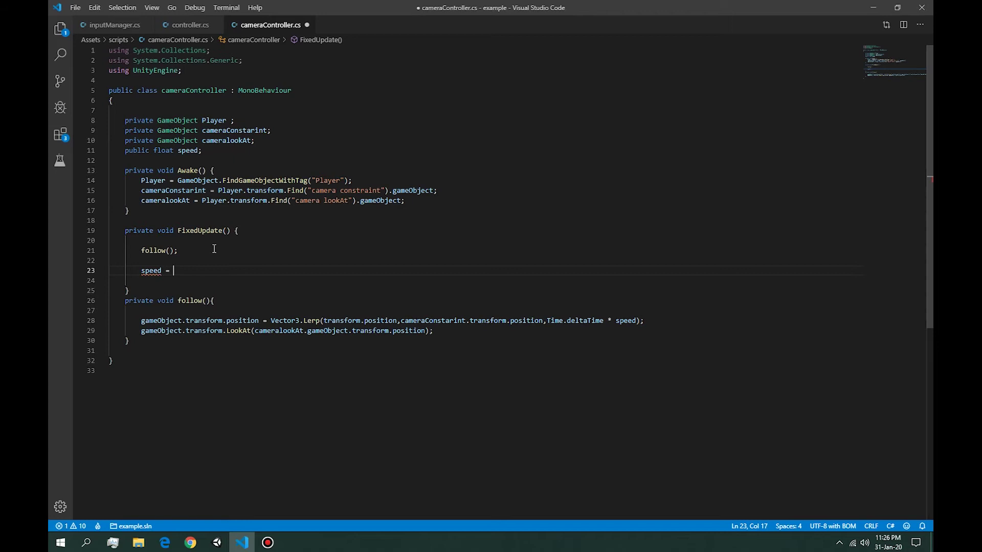
double_click(213, 120)
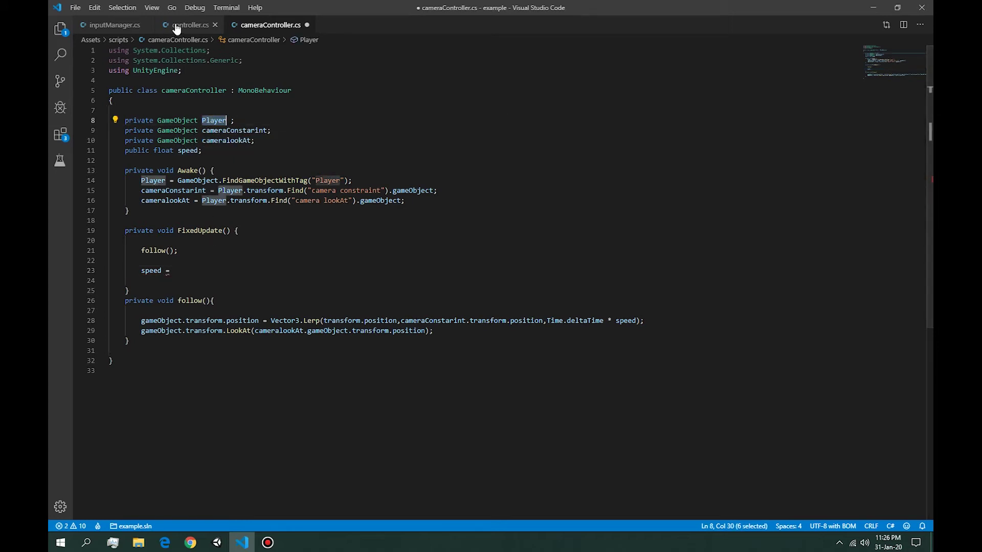
click(254, 116)
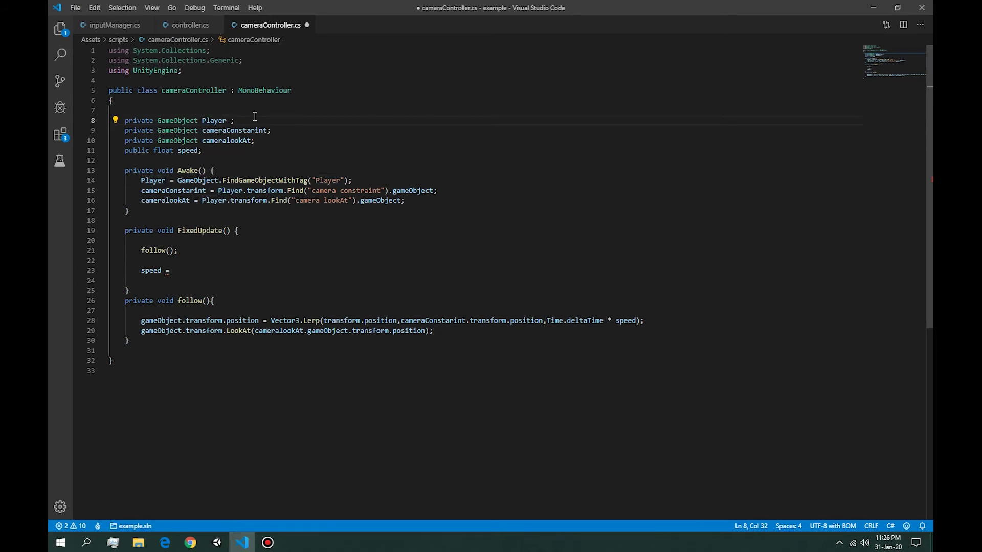
key(Return)
text(private )
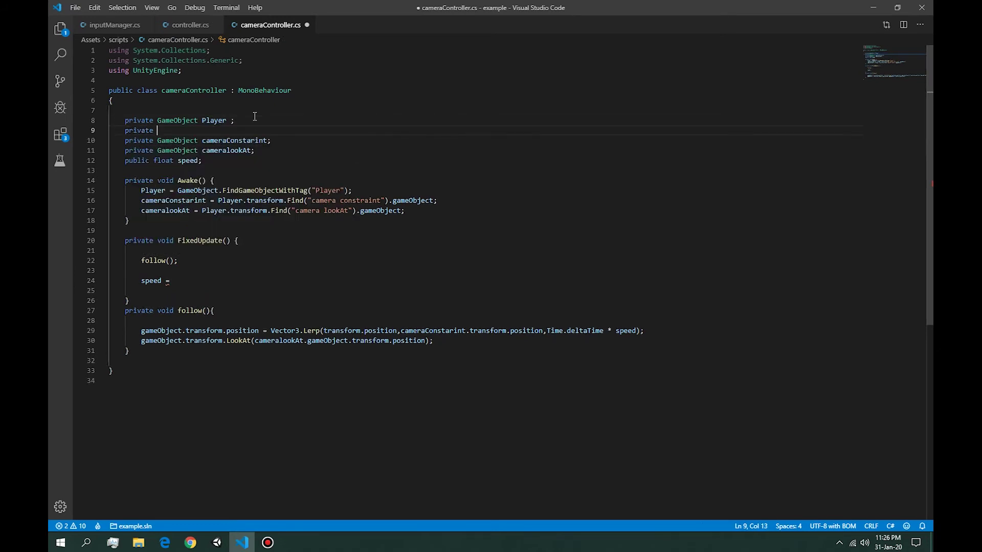
text(con)
- Declare 'private controller RR;' below the Player field
key(Down)
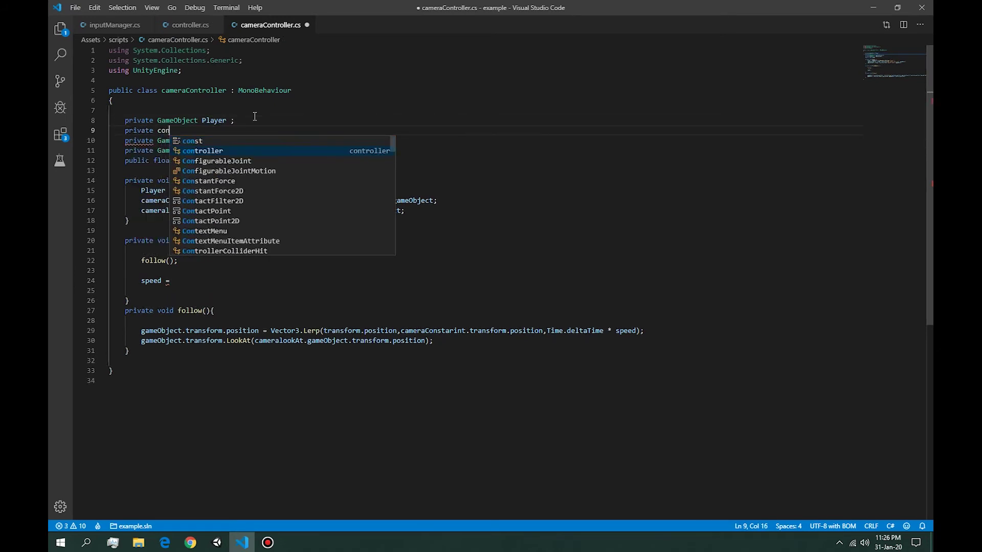
key(Return)
text(;)
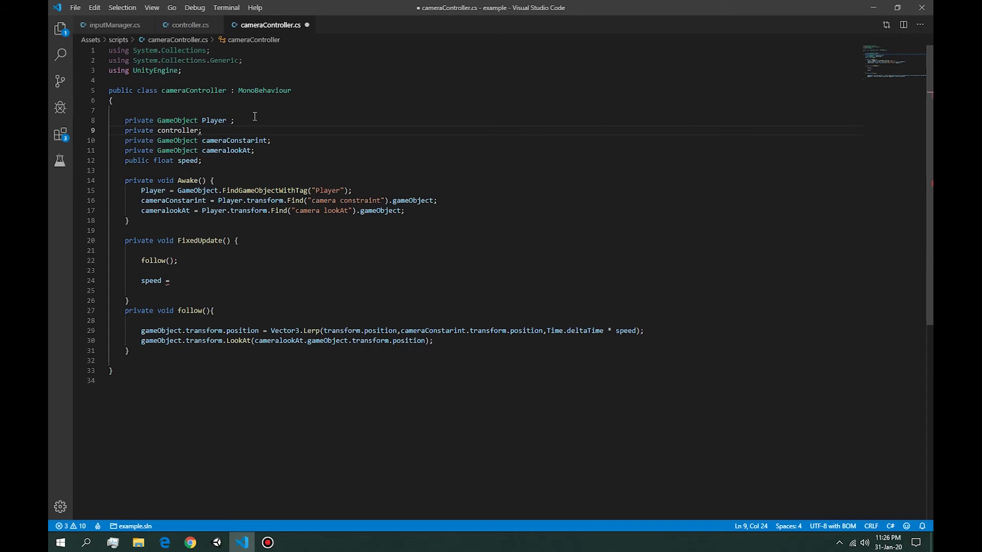
key(Left)
text(RR)
- Assign RR = Player.GetComponent<controller>() at the end of Awake
click(432, 211)
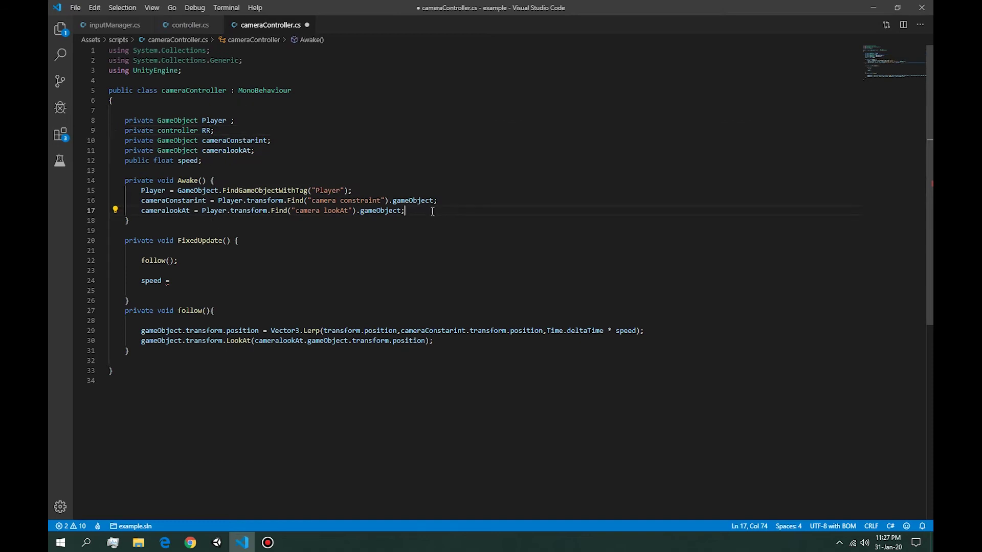
key(Return)
text(RR = get)
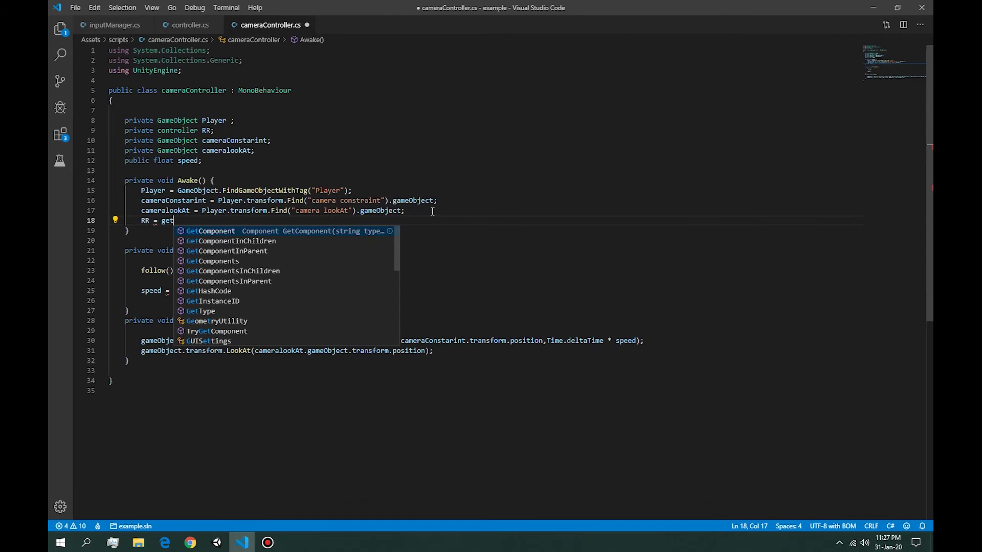
key(BackSpace)
text(g)
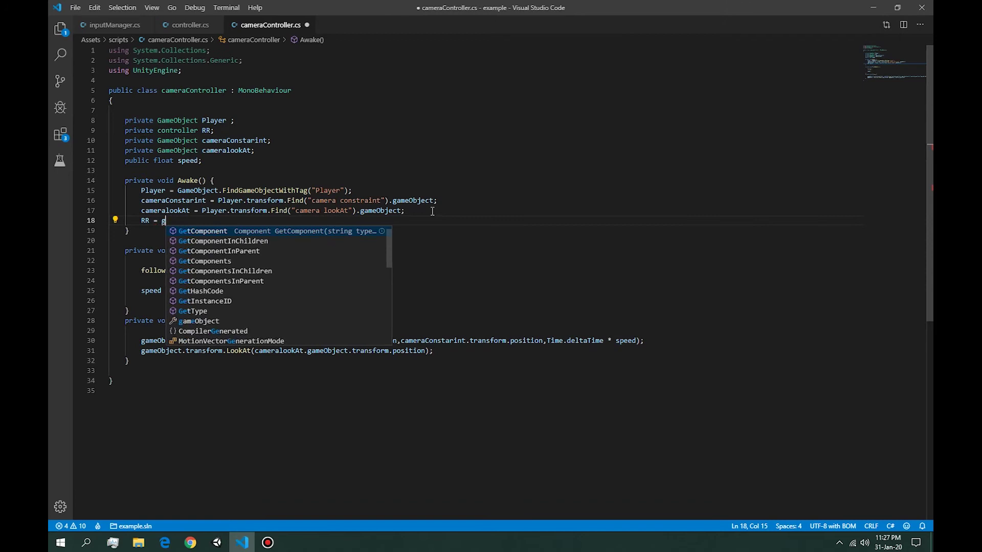
key(BackSpace)
text(P)
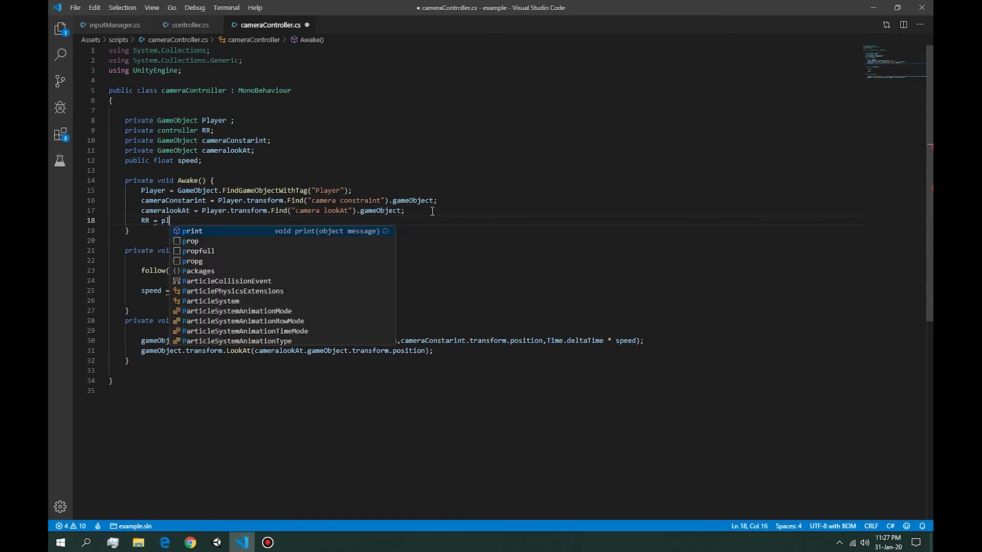
text(layer.get)
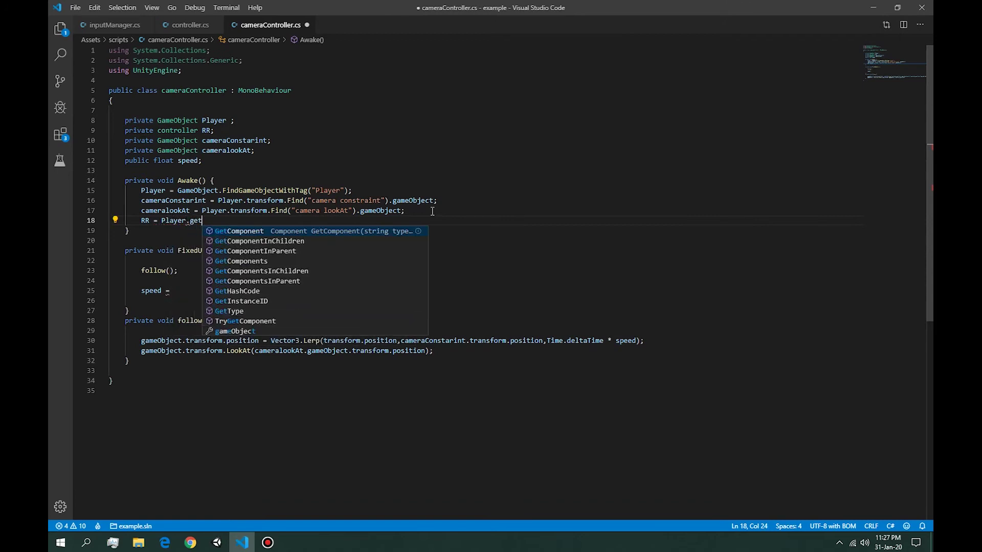
key(Tab)
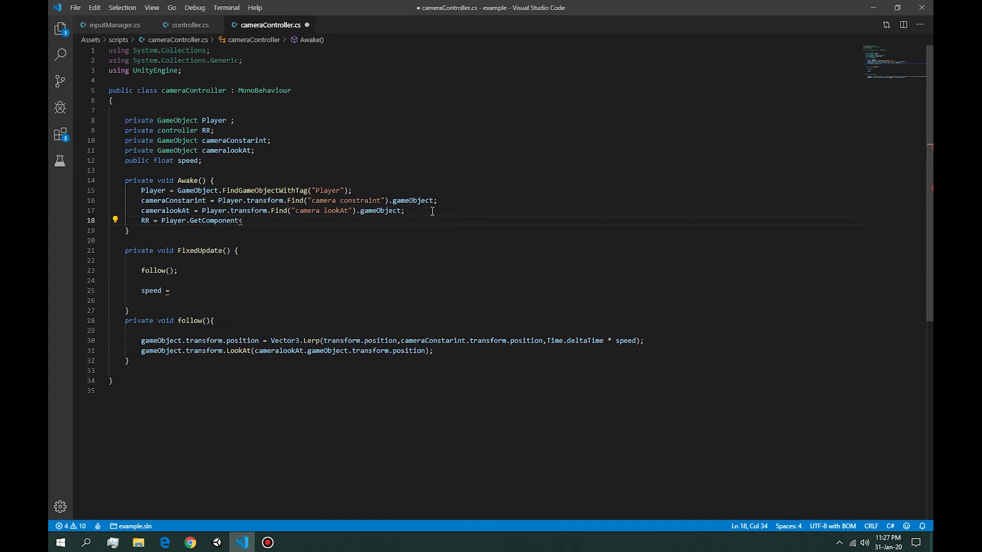
text(co)
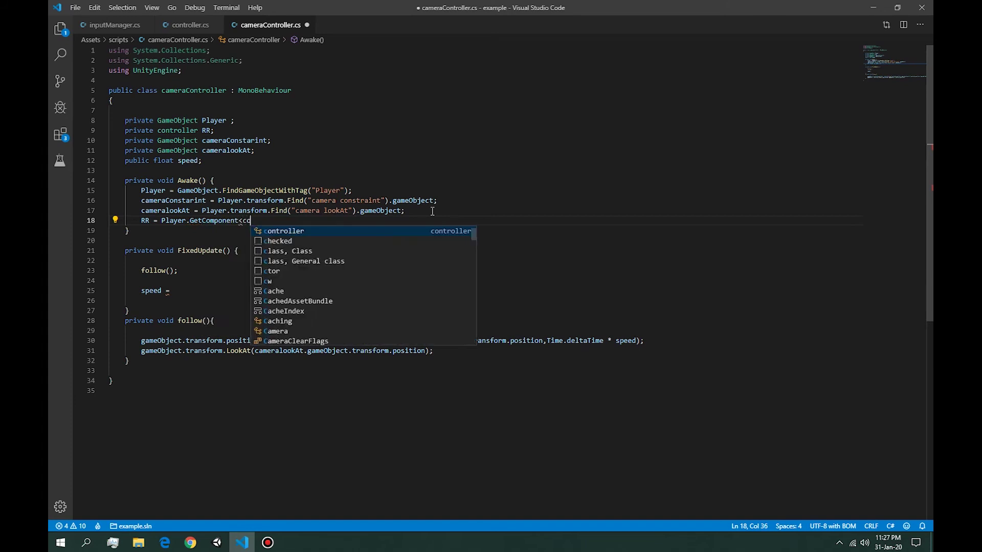
text(ntr)
key(Tab)
text(())
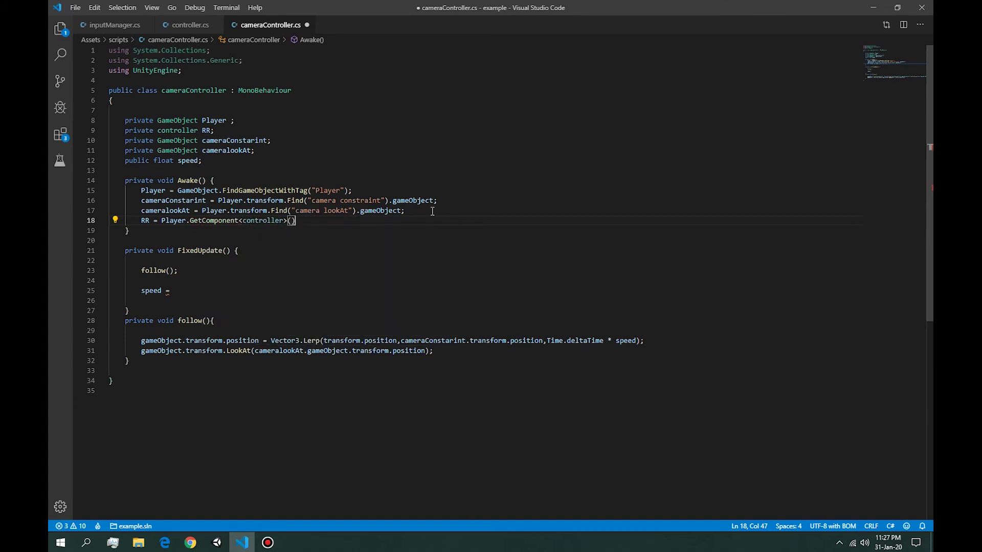
text(;)
- Review the Player and RR declarations and where RR is used
key(Left)
key(Left)
key(Left)
key(ctrl+d)
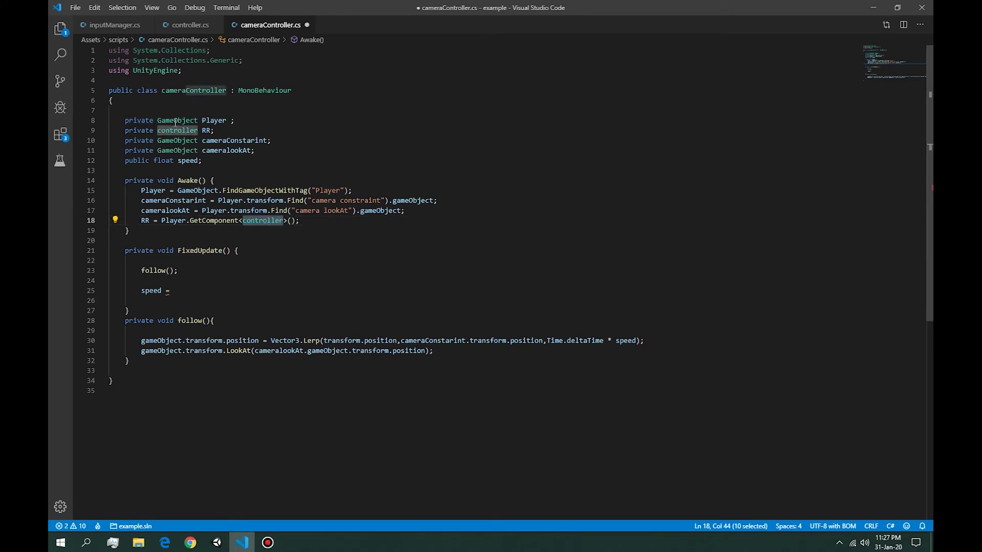
click(213, 121)
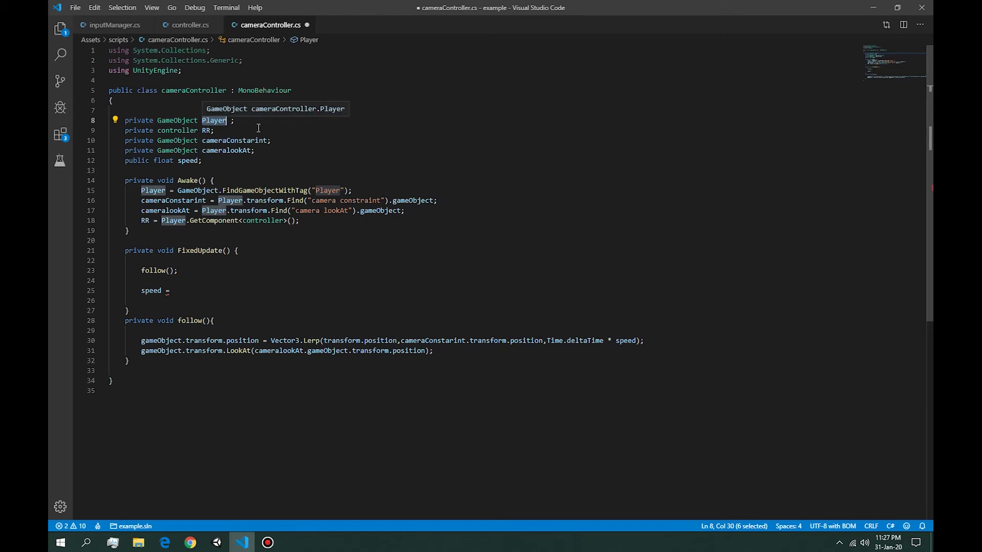
click(223, 131)
double_click(144, 220)
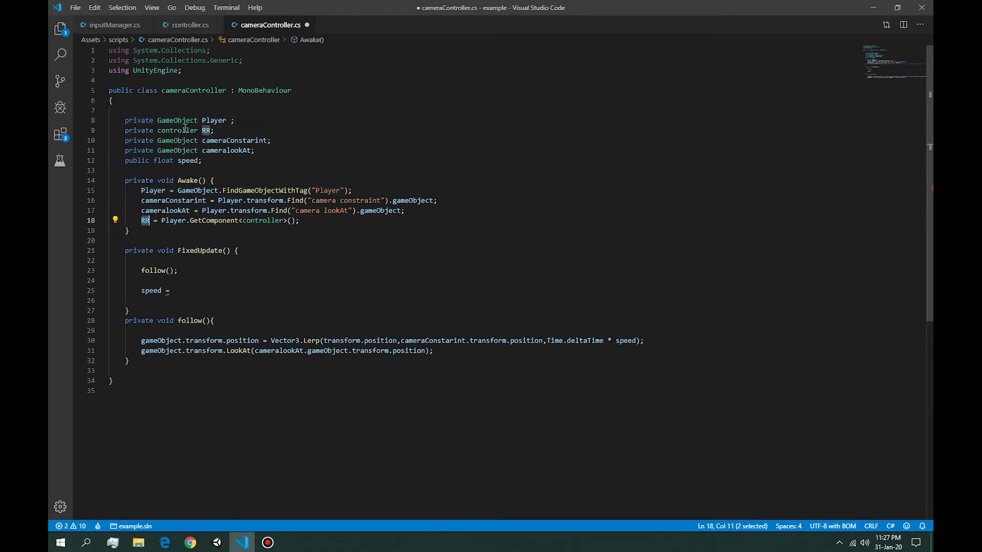
click(213, 302)
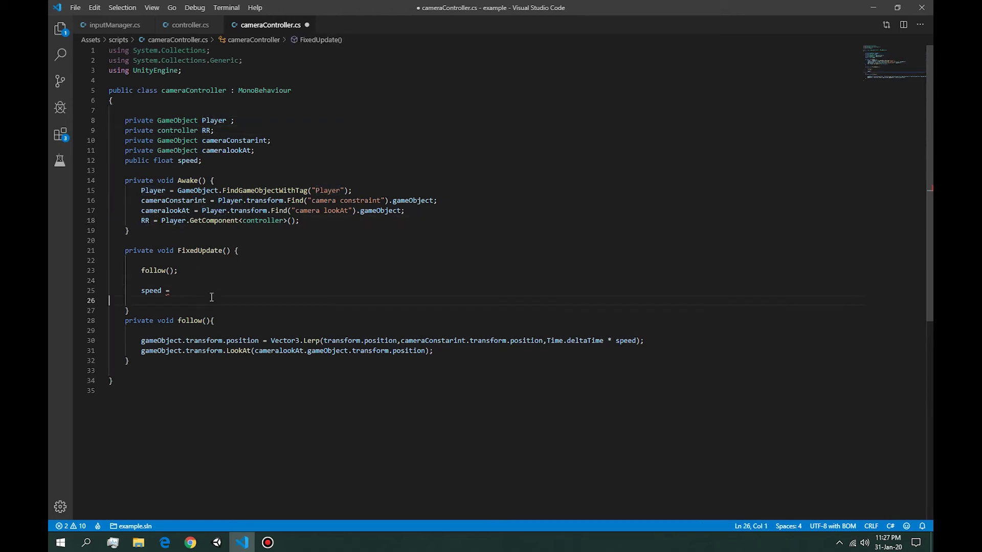
- Finish line 25 as speed = (RR.KPH >= 50) ? 20 : RR.KPH / 4, then return to Unity
click(218, 290)
click(147, 281)
key(Return)
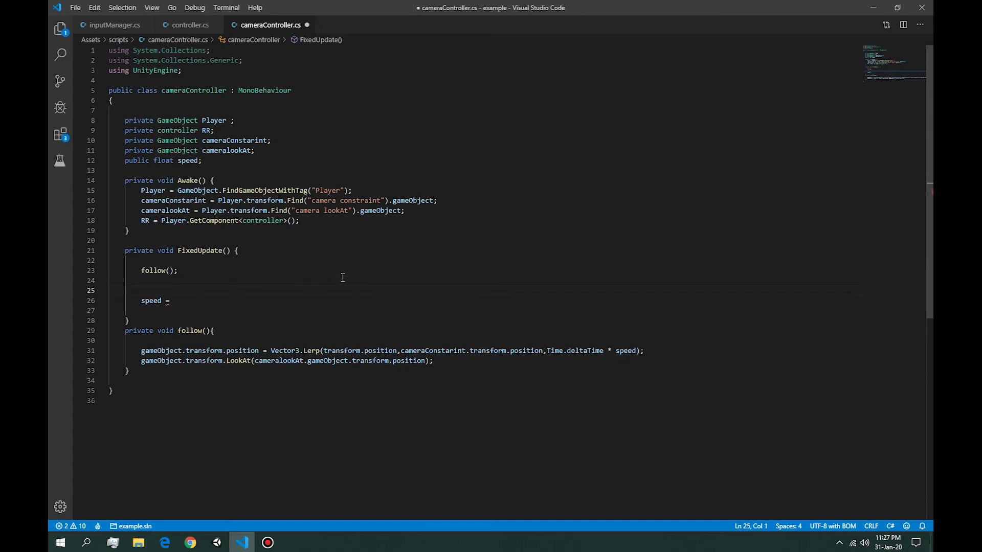
key(BackSpace)
click(239, 293)
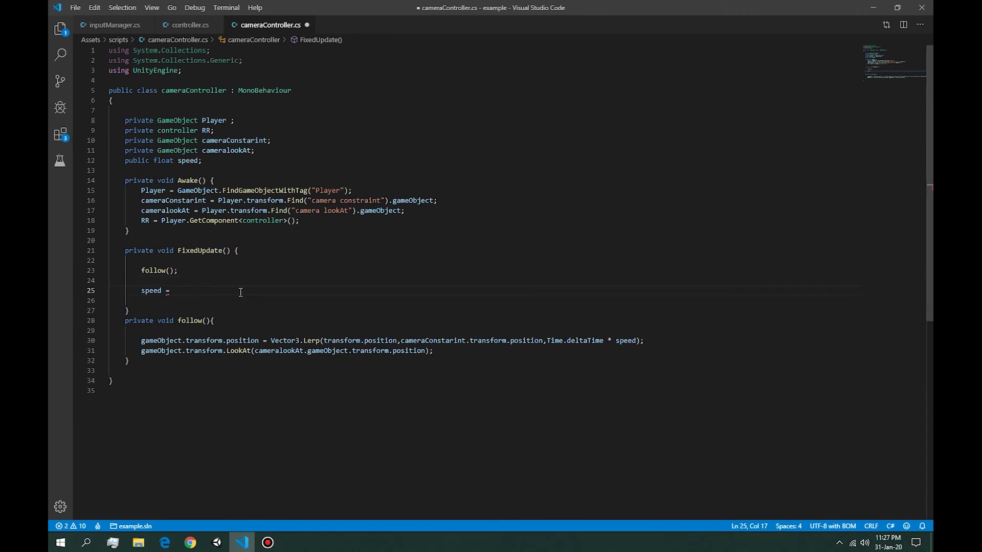
text(()
text(R)
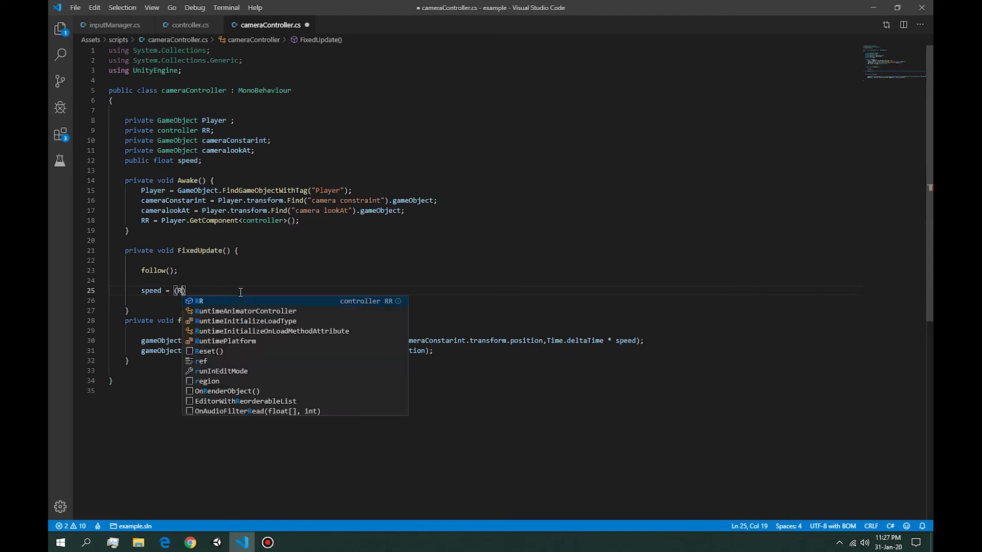
text(R,)
key(BackSpace)
text(.)
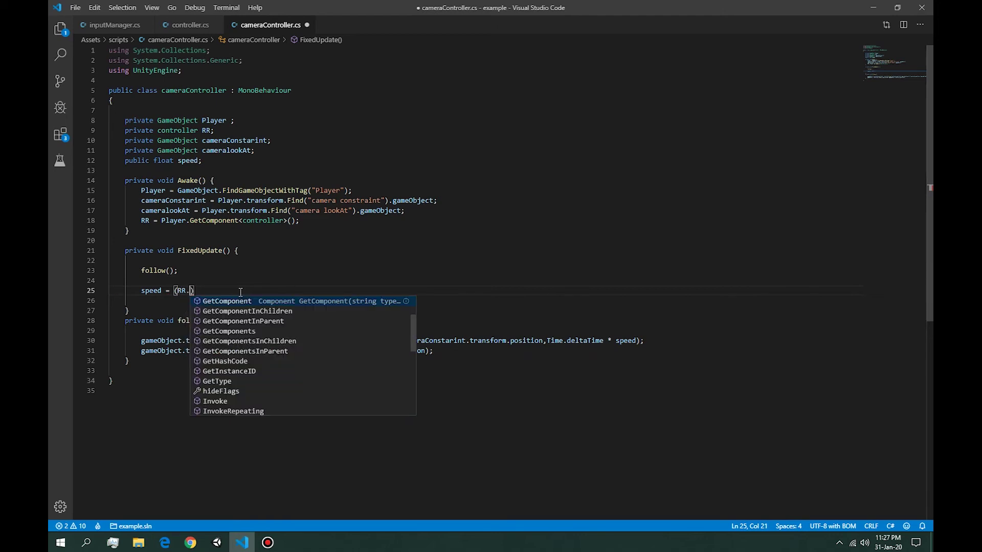
text(kp)
key(Tab)
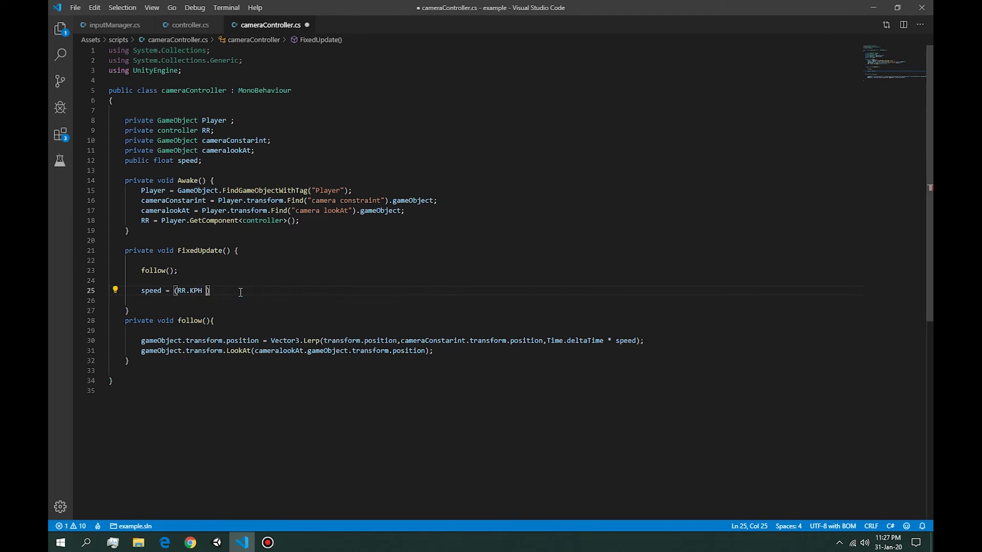
text(>)
text(= 50))
text(20)
key(BackSpace)
key(BackSpace)
text(? 20 )
text(;)
text(RR)
text(.)
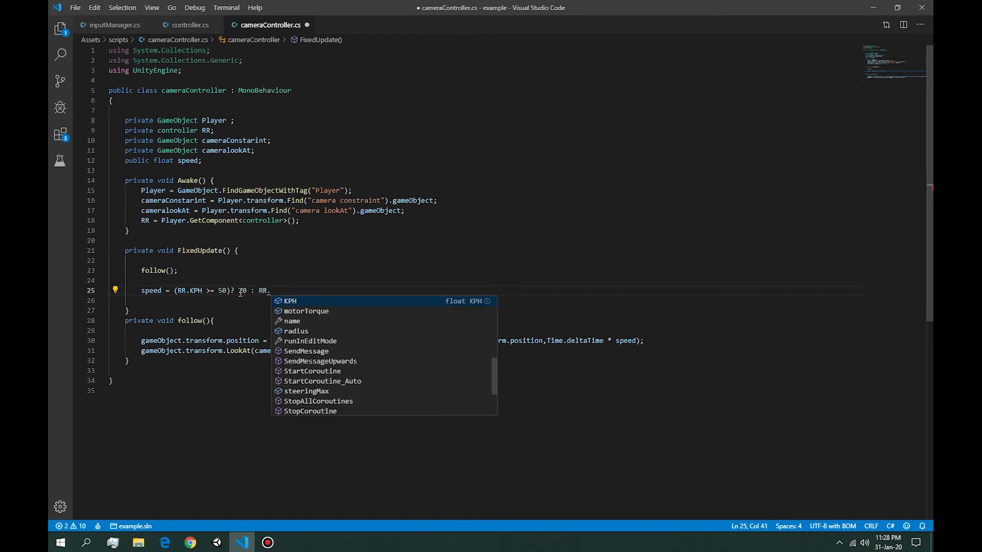
text(K)
key(Return)
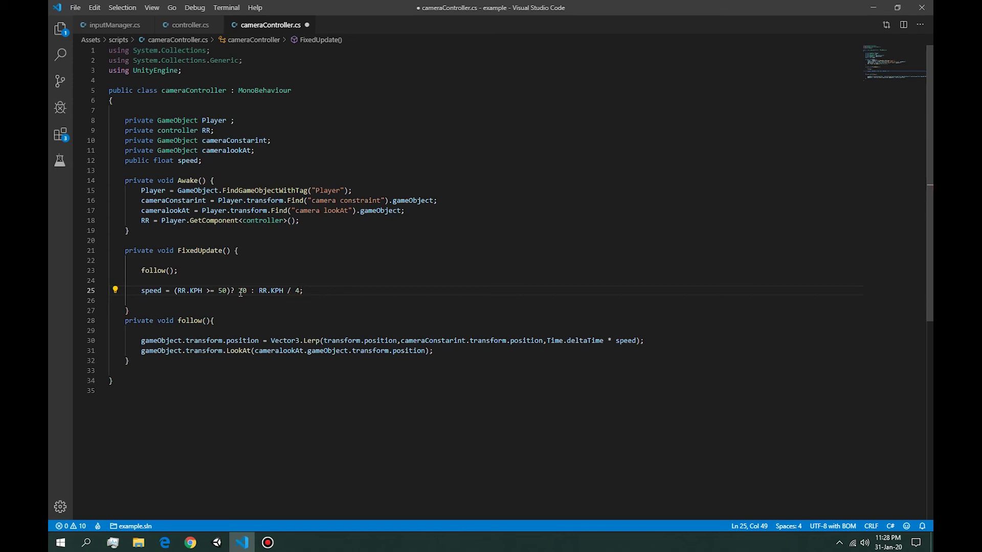
key(alt+Tab)
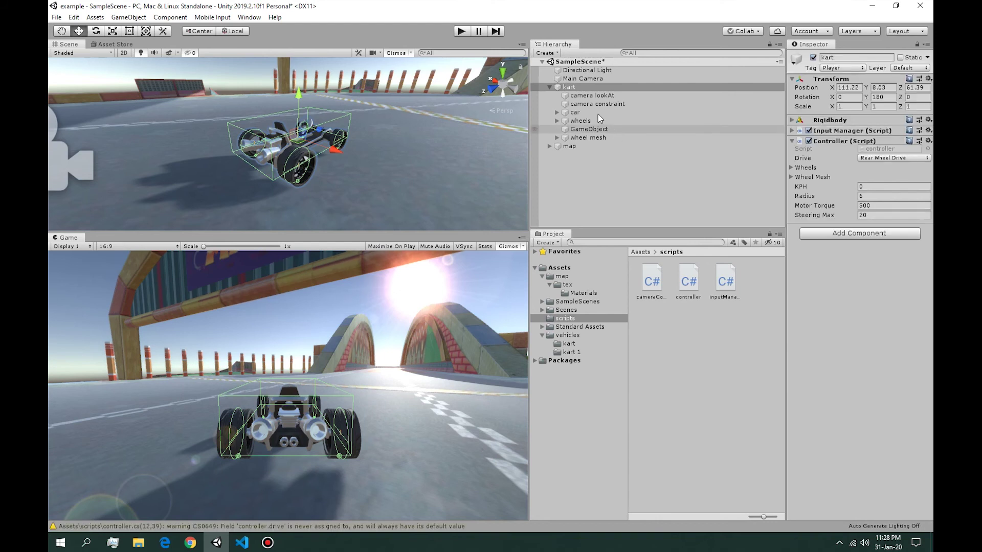
- Play-test with Main Camera selected, watching its Speed climb to about 10.8, then stop and select kart
click(550, 87)
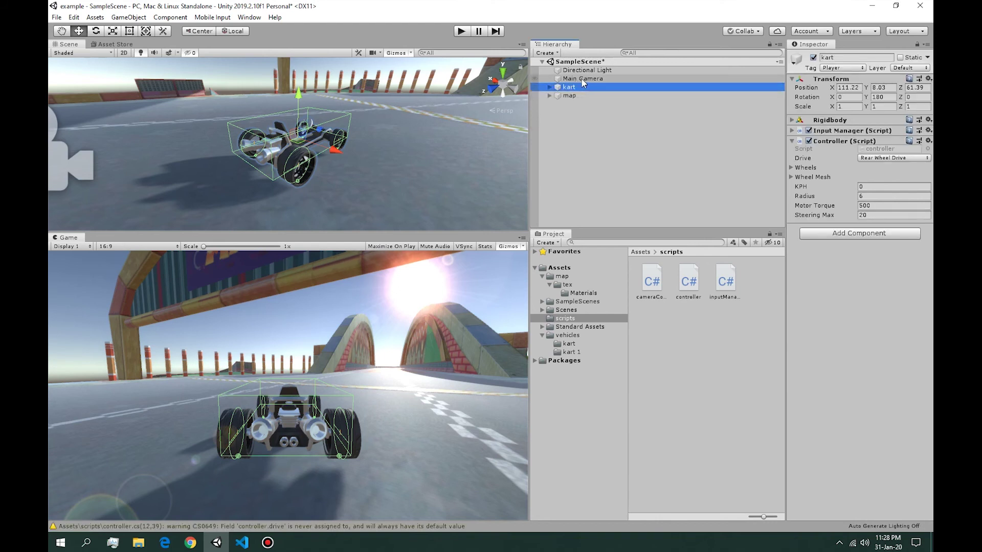
click(581, 77)
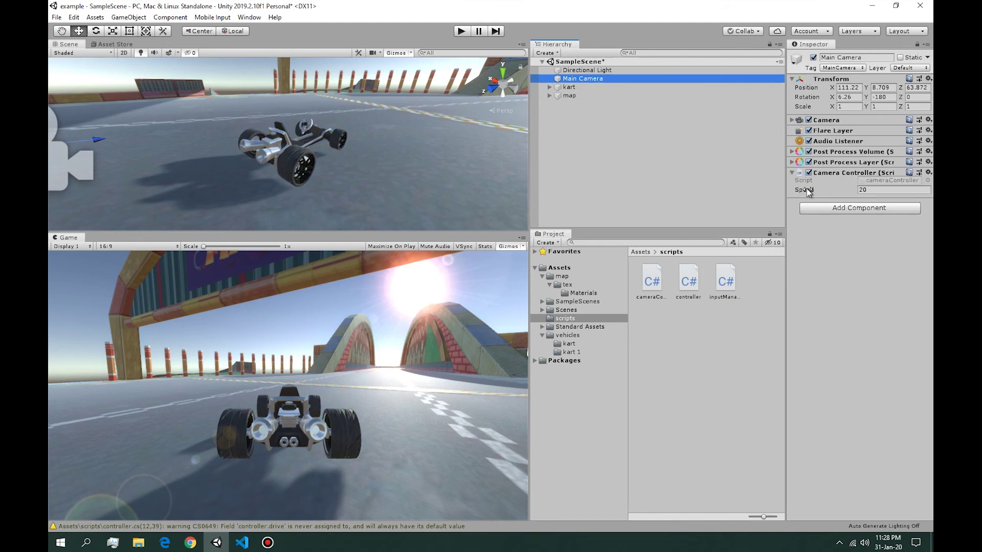
click(460, 32)
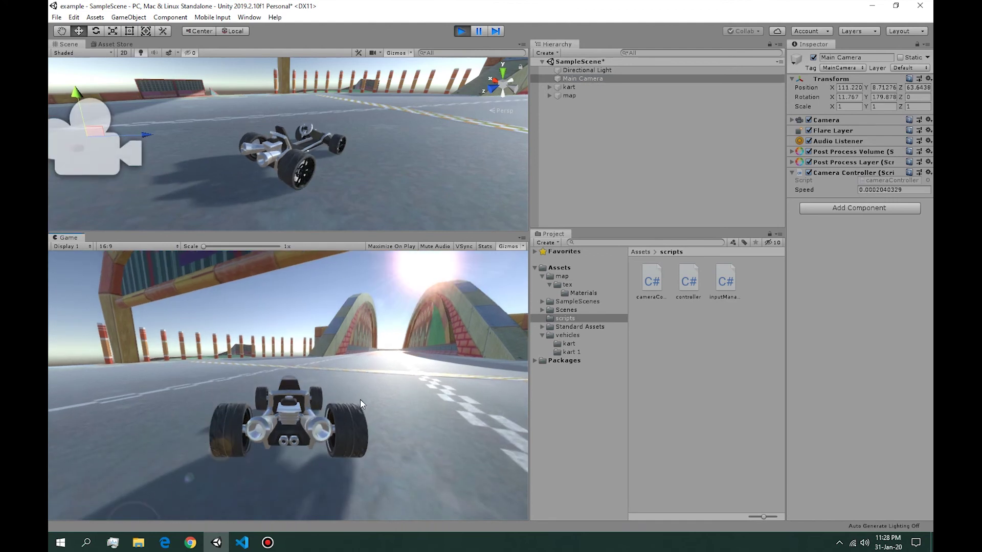
key(w)
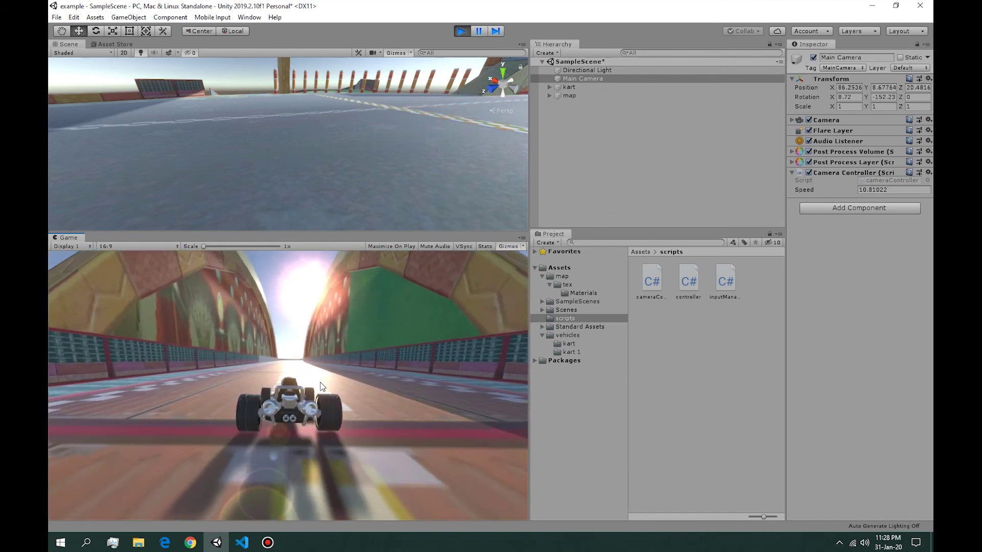
click(462, 31)
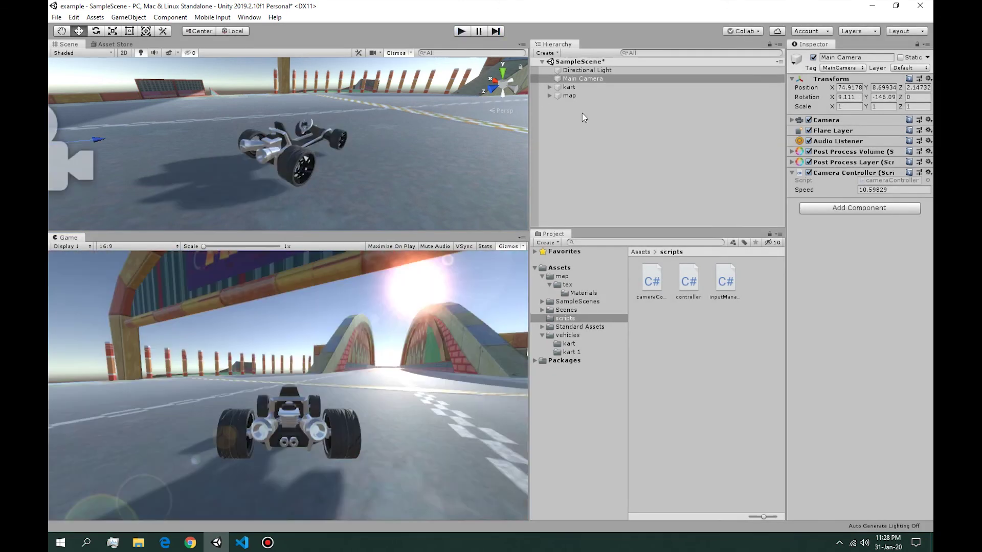
click(581, 87)
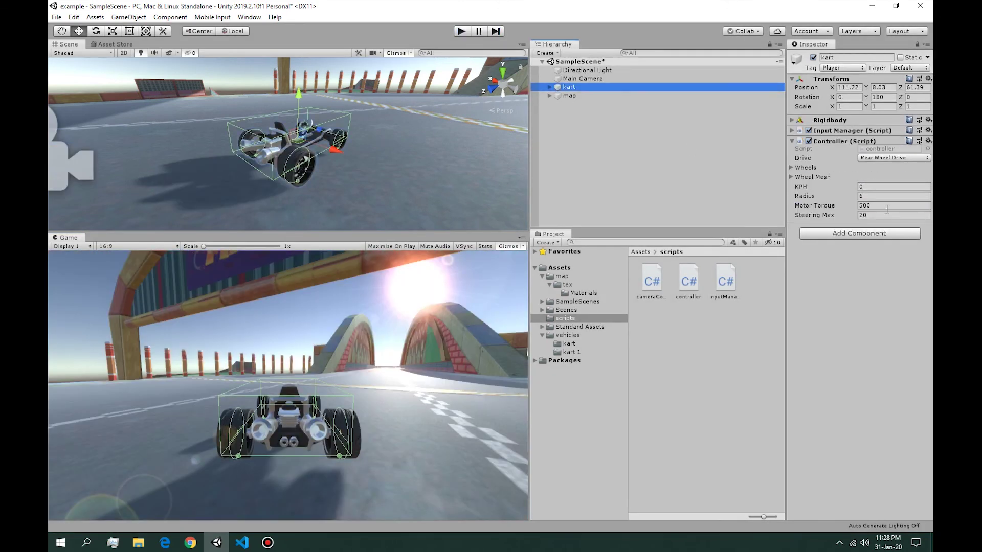
- Give the kart Motor Torque 1500 and All Wheel Drive, then start Play
click(887, 207)
text(1500)
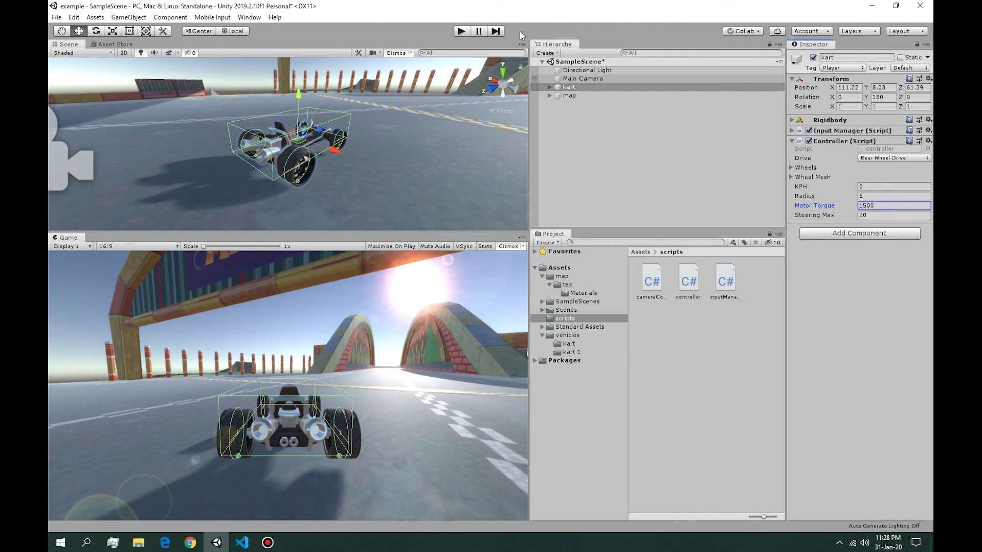
click(461, 34)
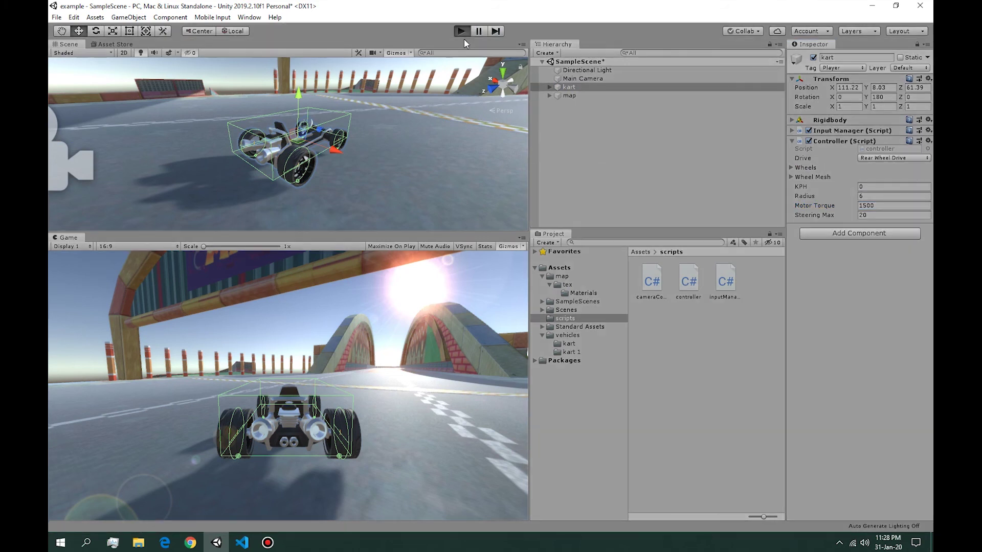
click(462, 33)
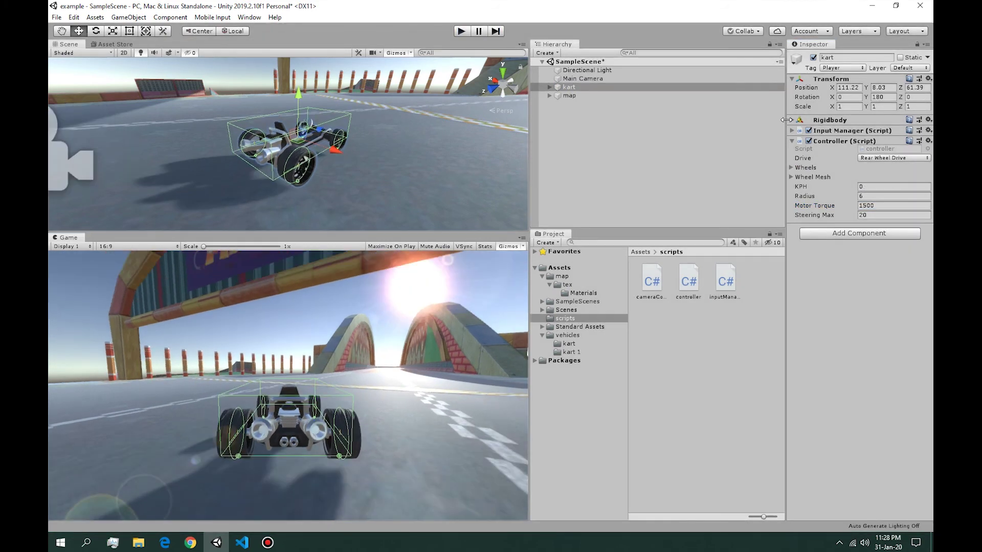
click(893, 159)
click(891, 193)
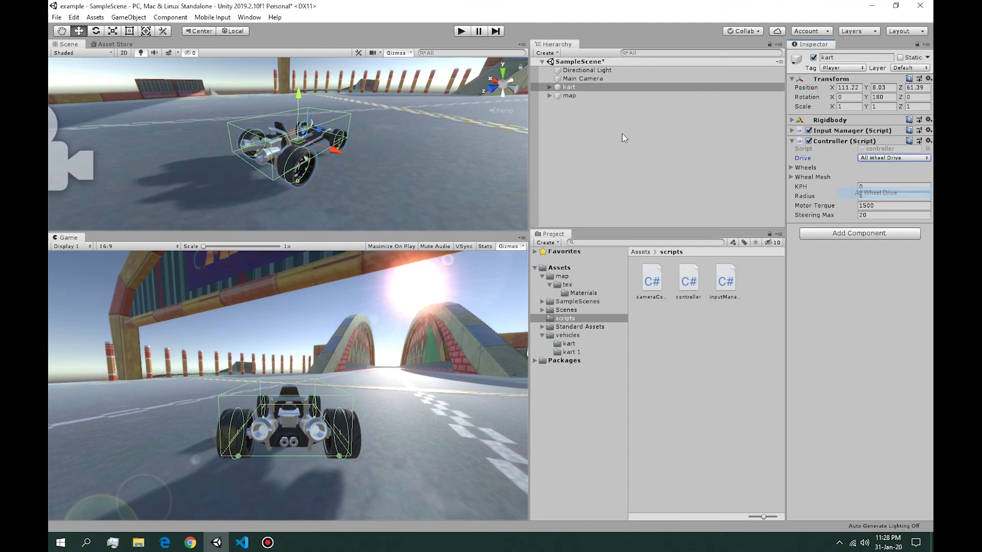
click(462, 31)
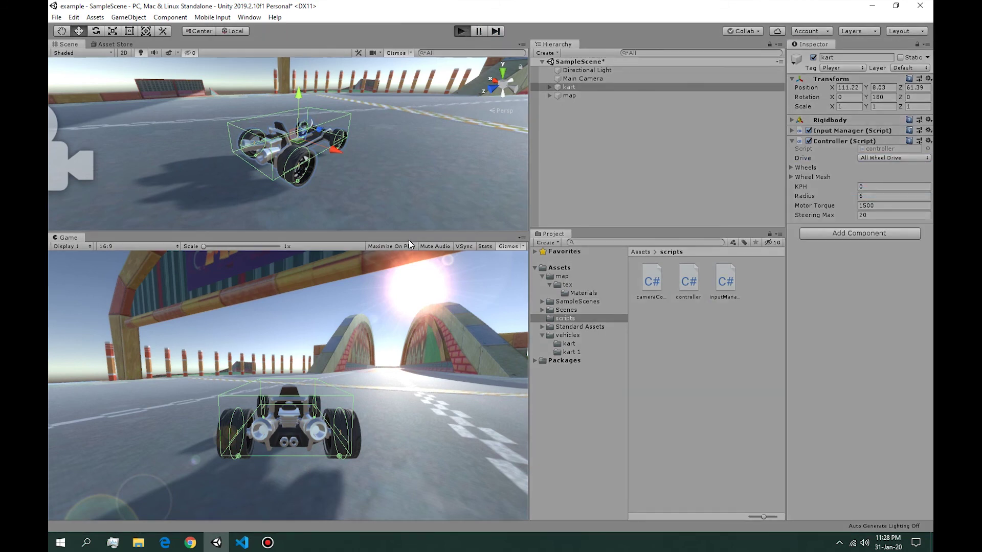
- Accelerate and steer the kart through the tunnel, reaching about 134 KPH
key(Up)
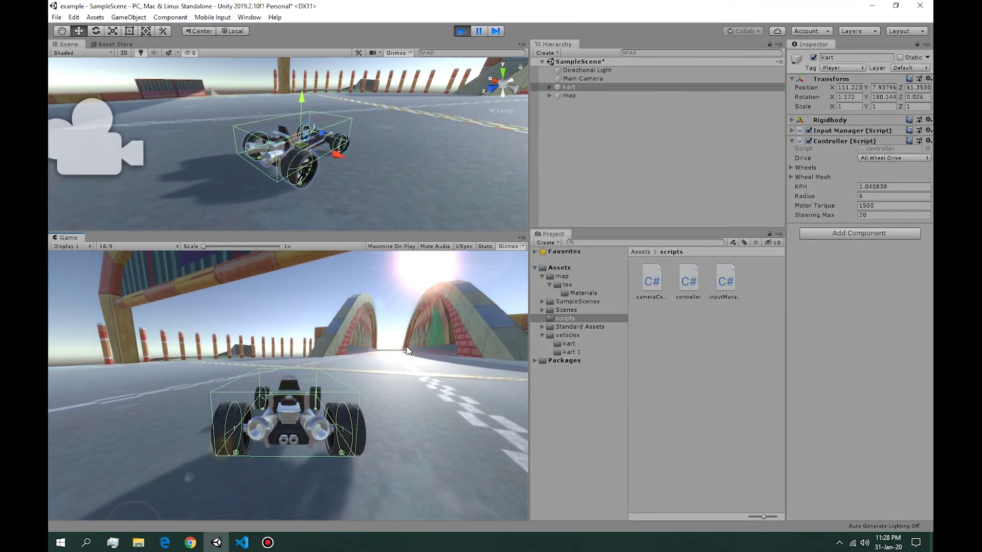
key(Right)
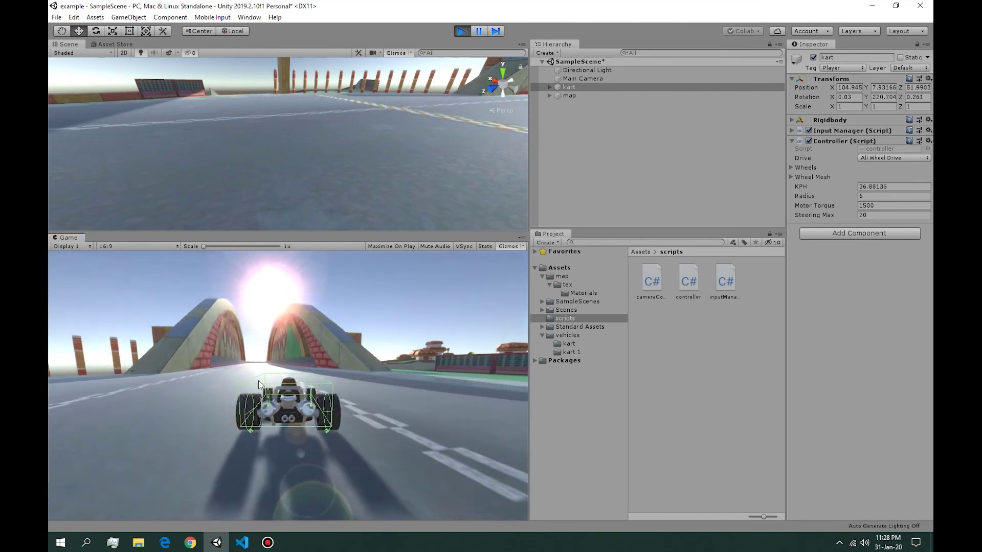
key(Left)
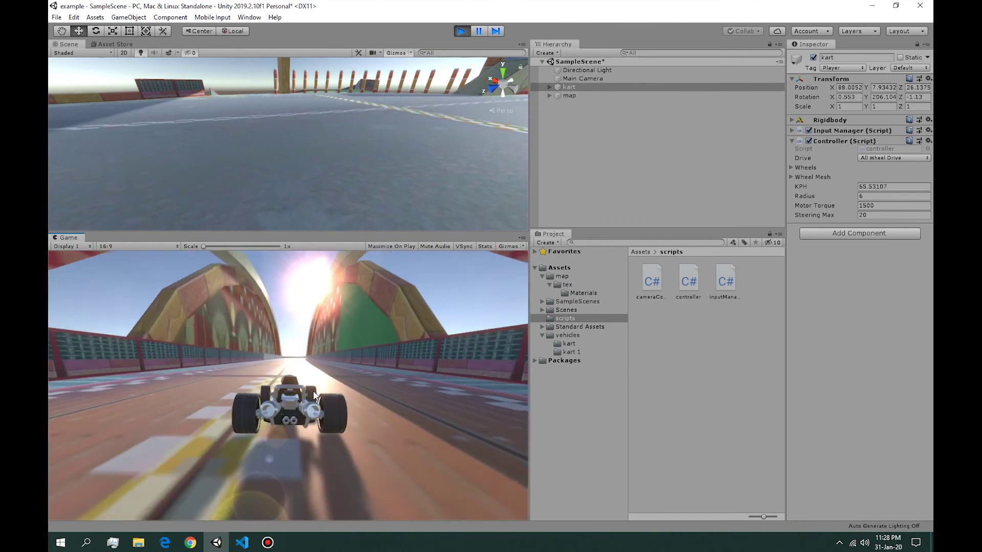
key(Right)
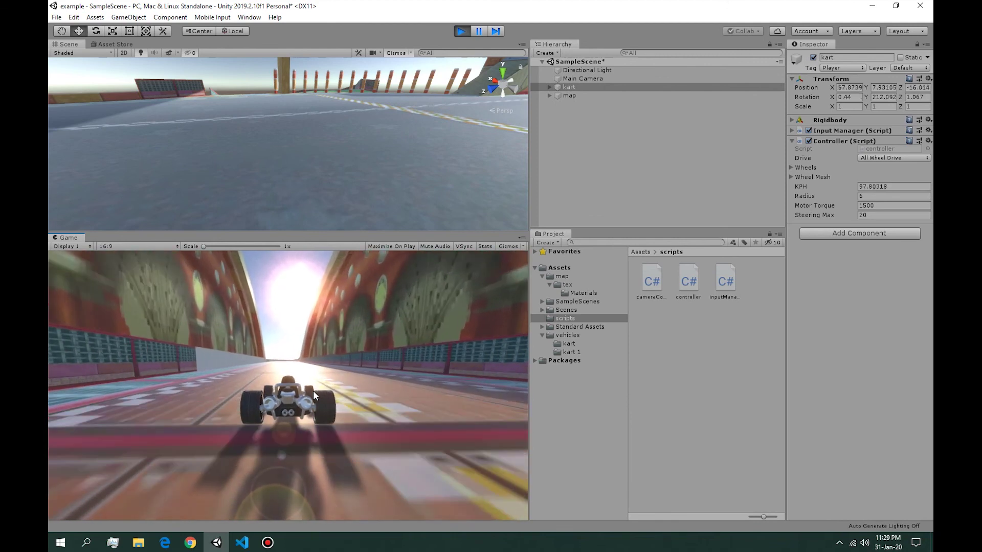
key(Right)
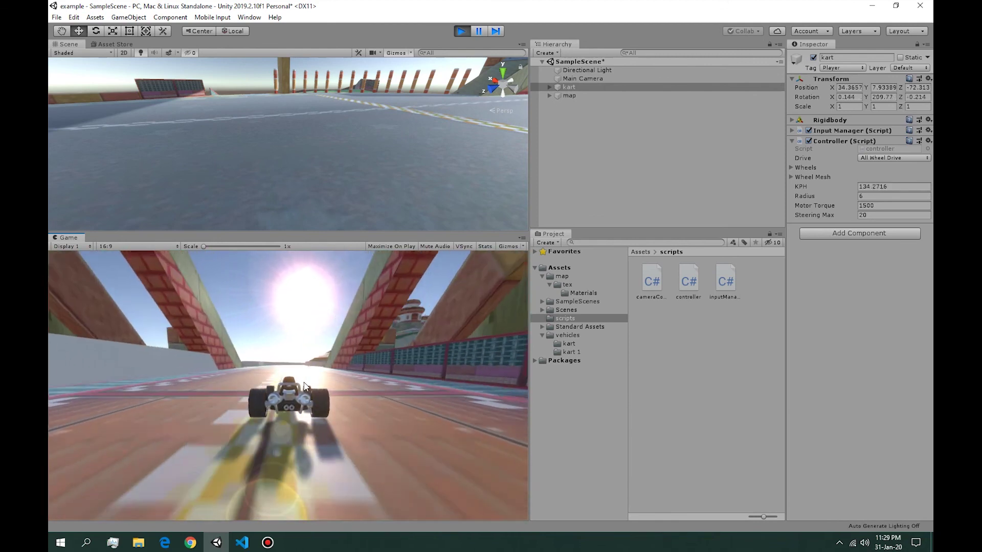